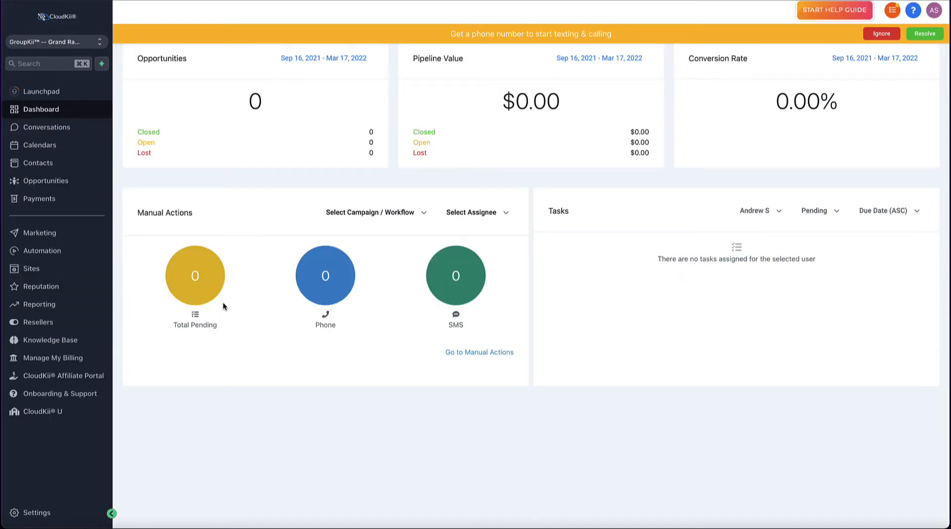
Open the domain settings of the GroupKii account.
click(37, 515)
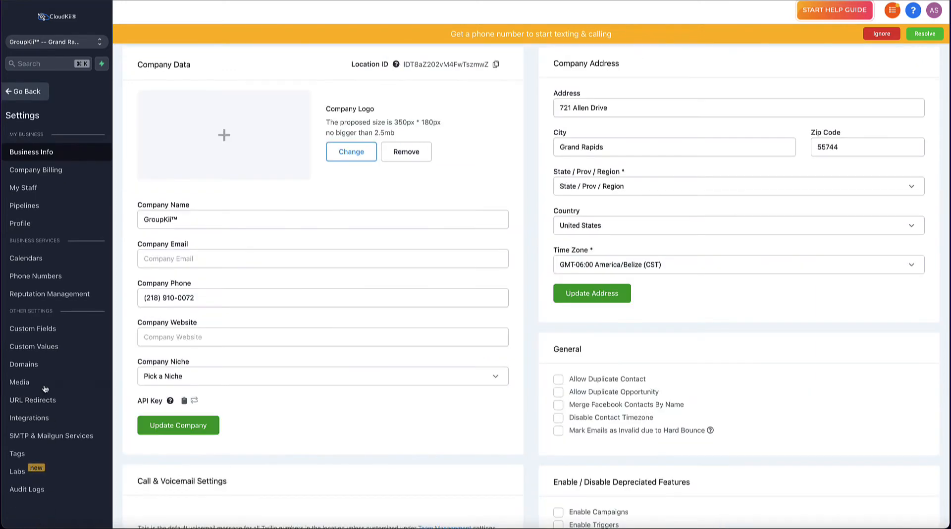
click(37, 365)
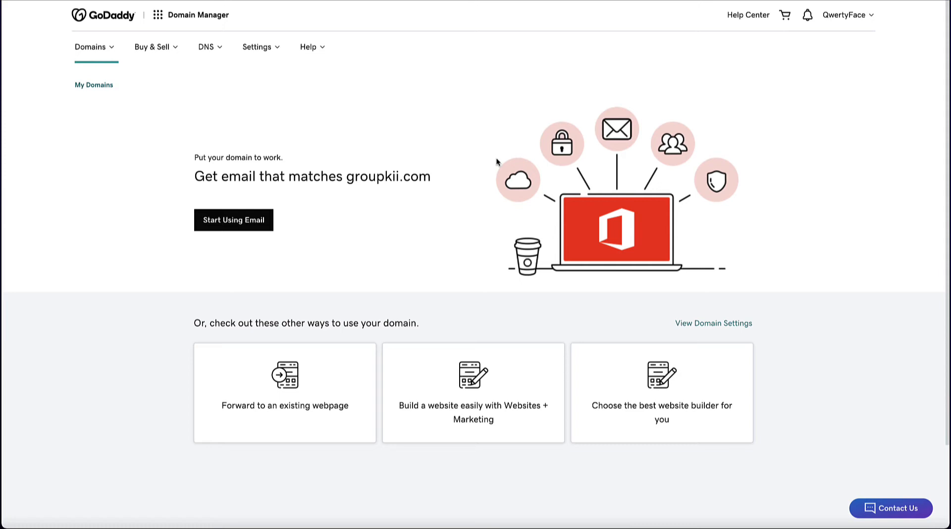
Switch to GoDaddy, open DNS zone management and try to select the domain groupkii.com.
click(208, 49)
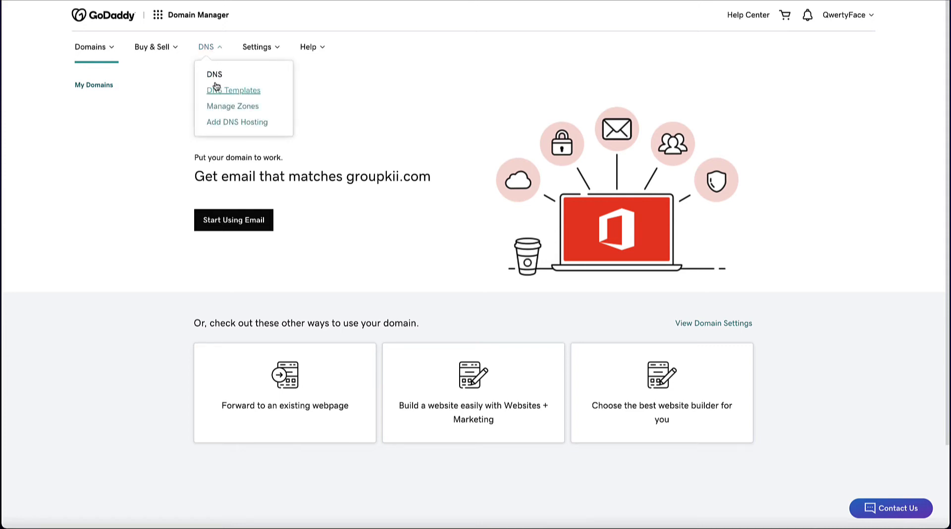
click(233, 112)
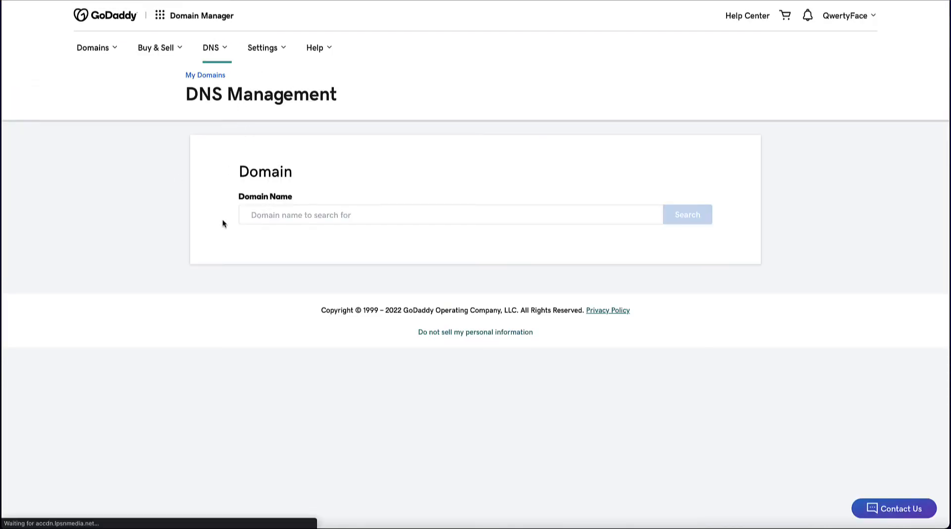
click(282, 218)
text(grou)
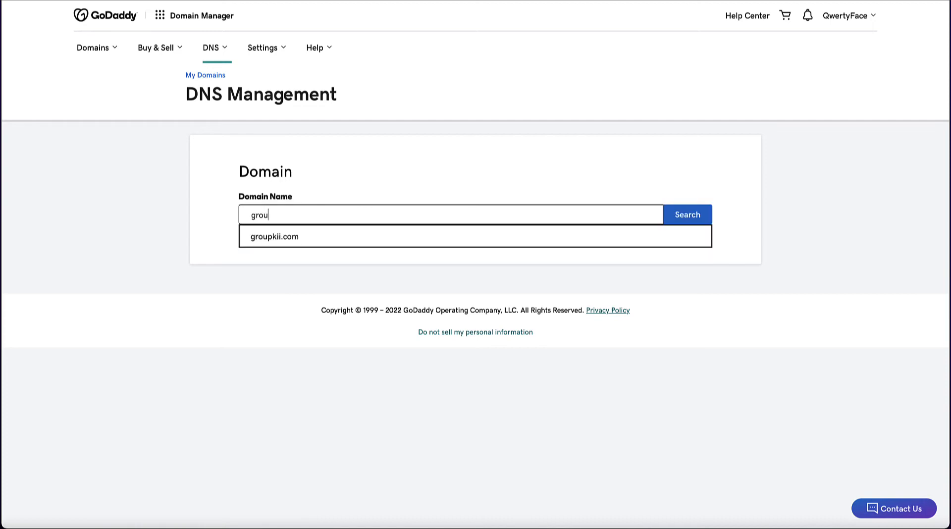
click(282, 236)
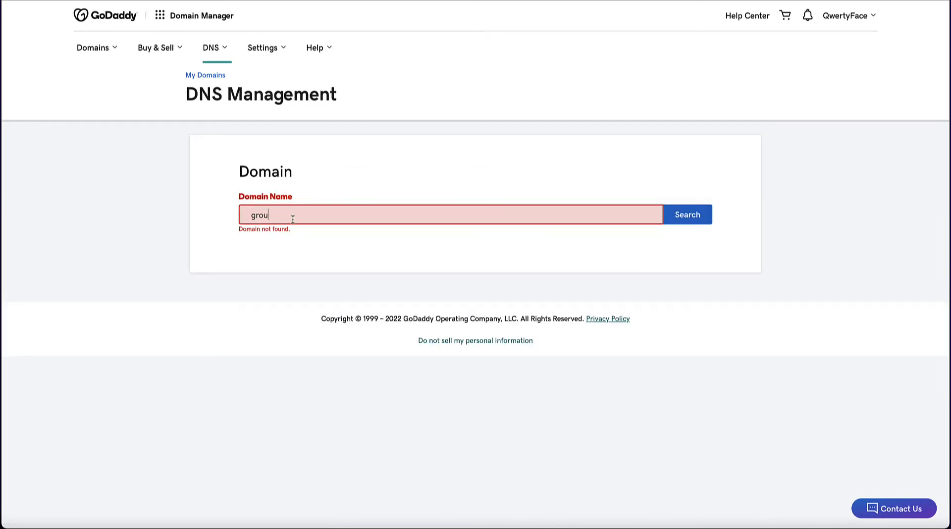
Search the DNS zones for "gro", select groupkii.com and go through its records and nameservers.
click(293, 219)
key(BackSpace)
key(BackSpace)
key(BackSpace)
text(ro)
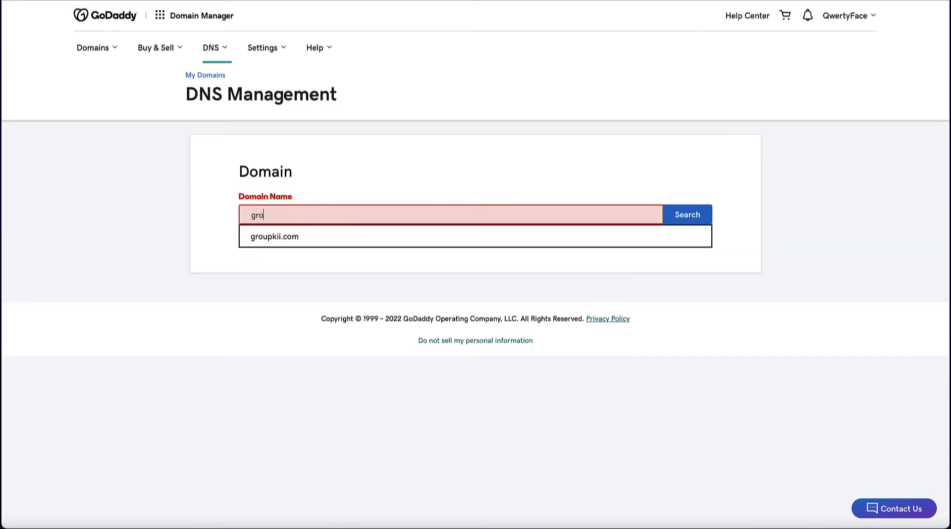
click(294, 235)
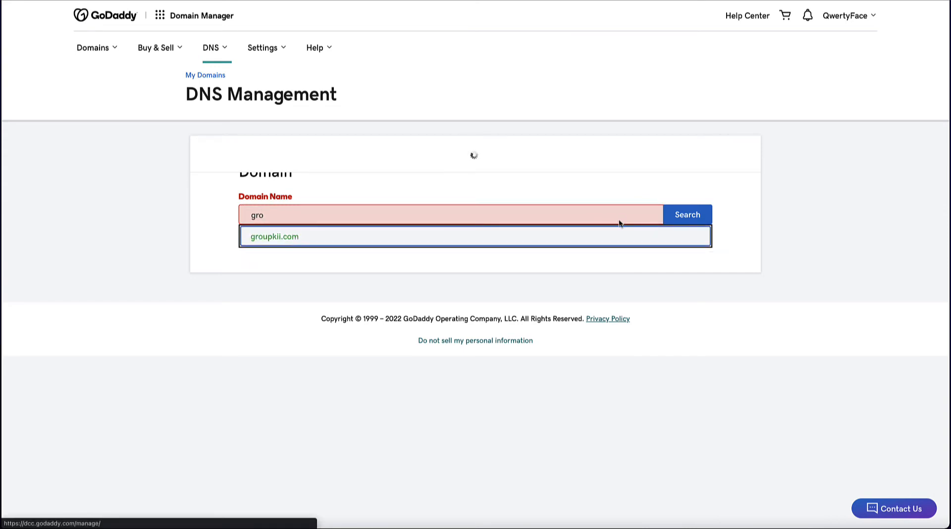
scroll(441, 287, down, 2)
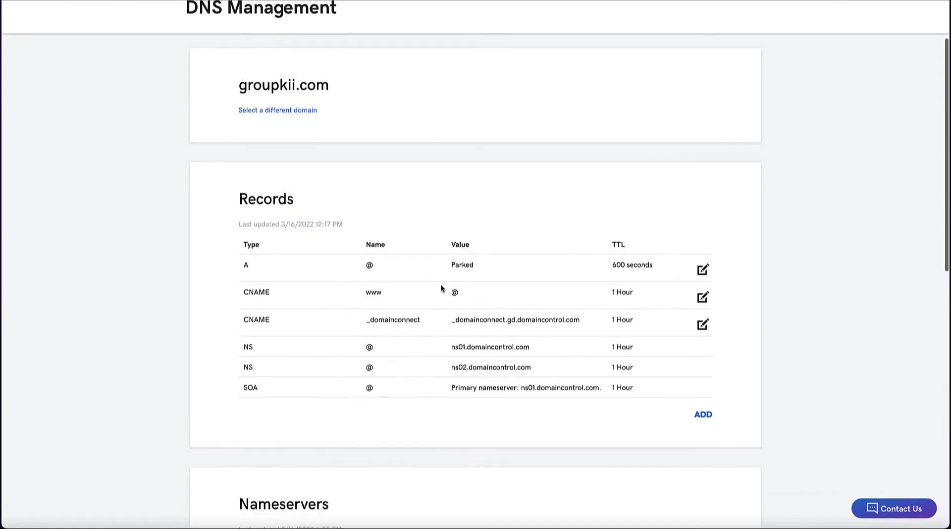
scroll(441, 286, down, 3)
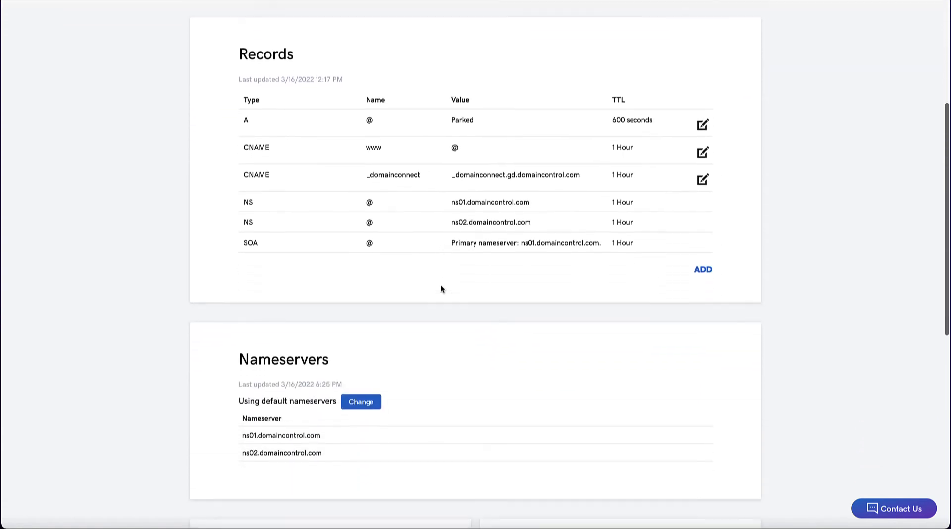
scroll(440, 287, up, 4)
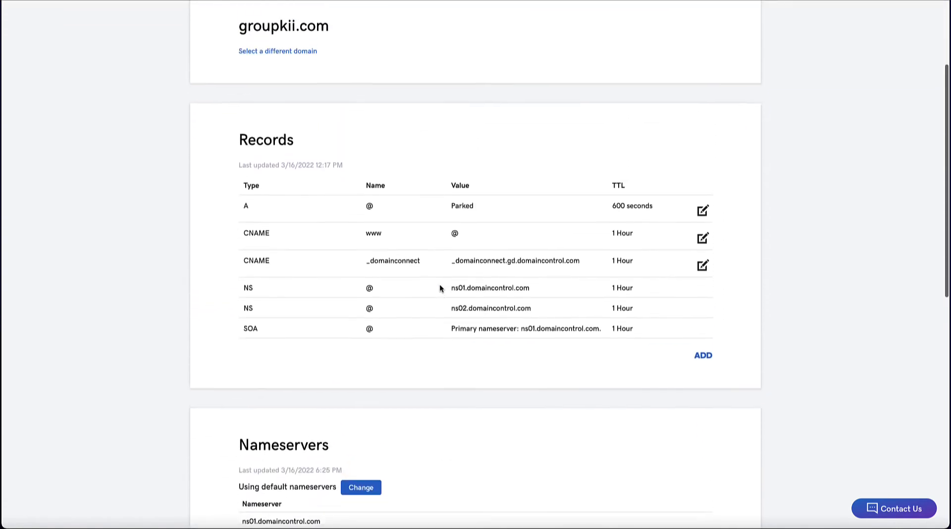
scroll(439, 287, down, 5)
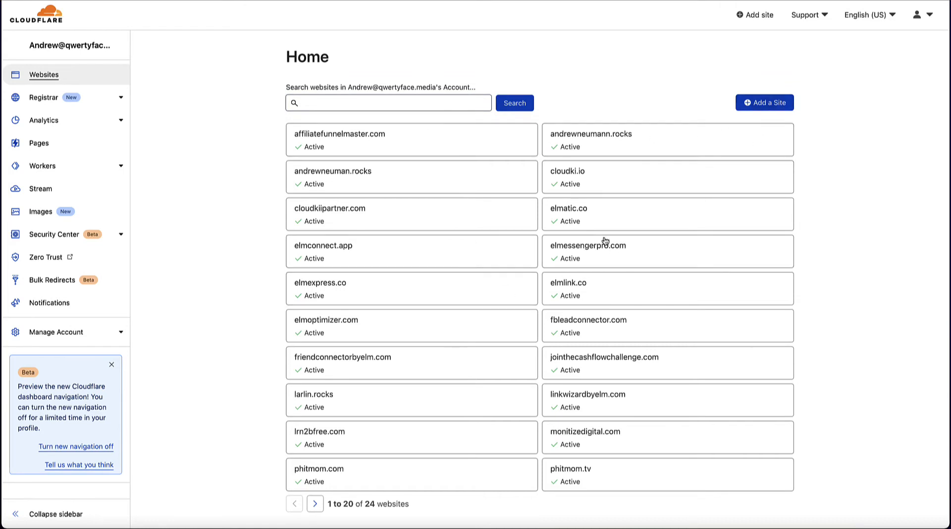
Switch to Cloudflare and add the site groupkii.com on the Free plan.
click(752, 105)
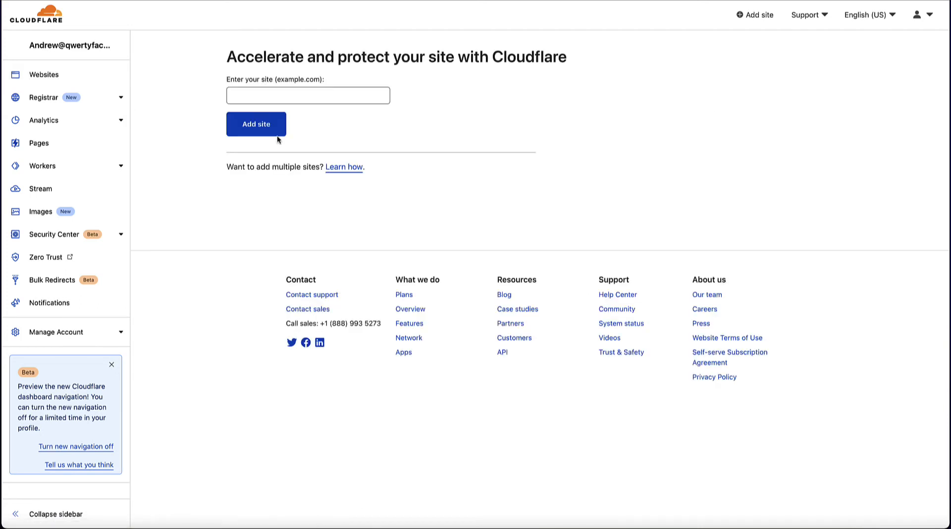
click(273, 97)
text(group)
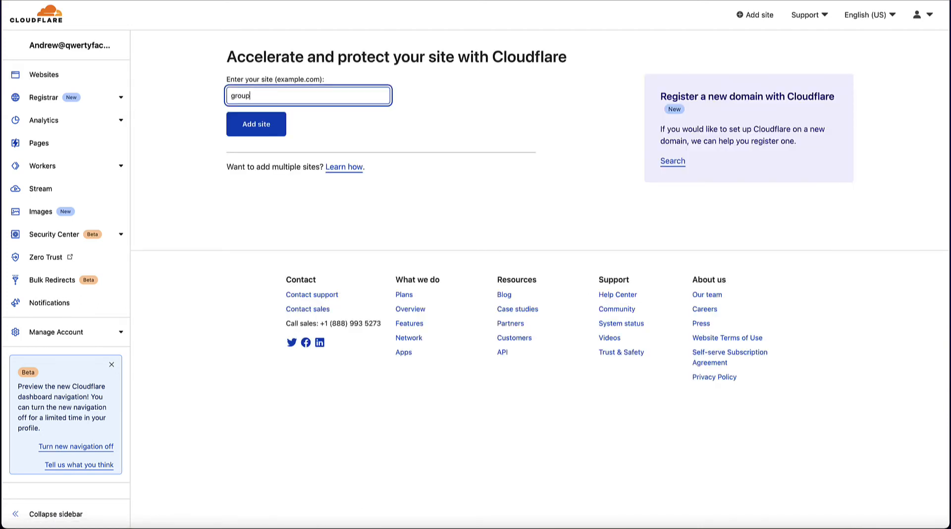
text(kii.com)
click(258, 128)
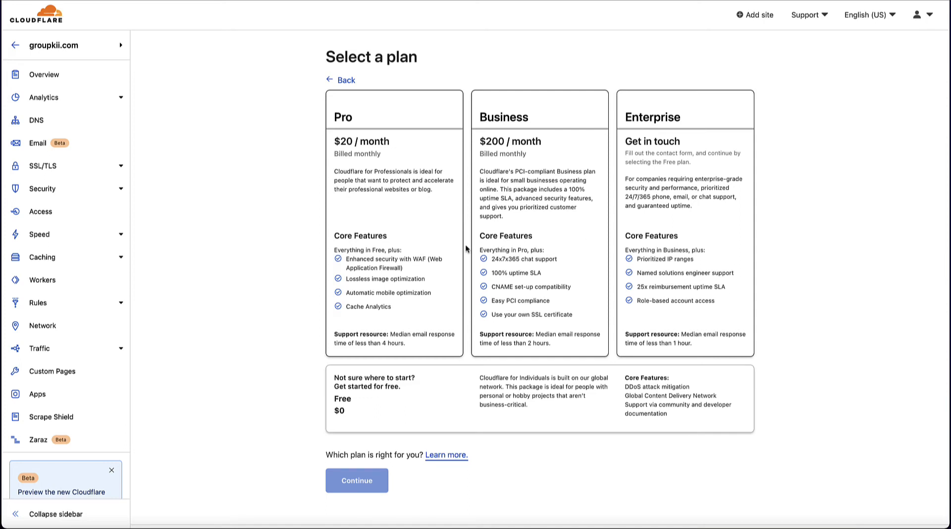
click(354, 405)
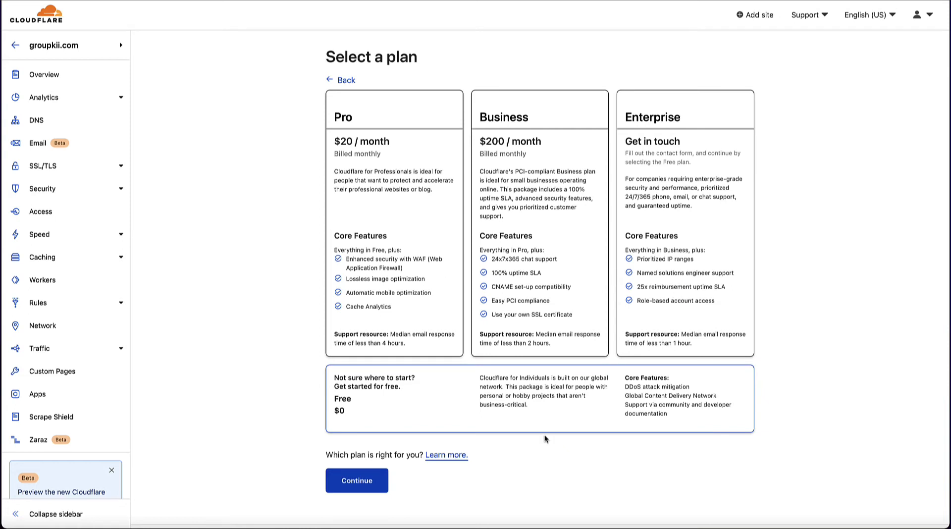
click(347, 479)
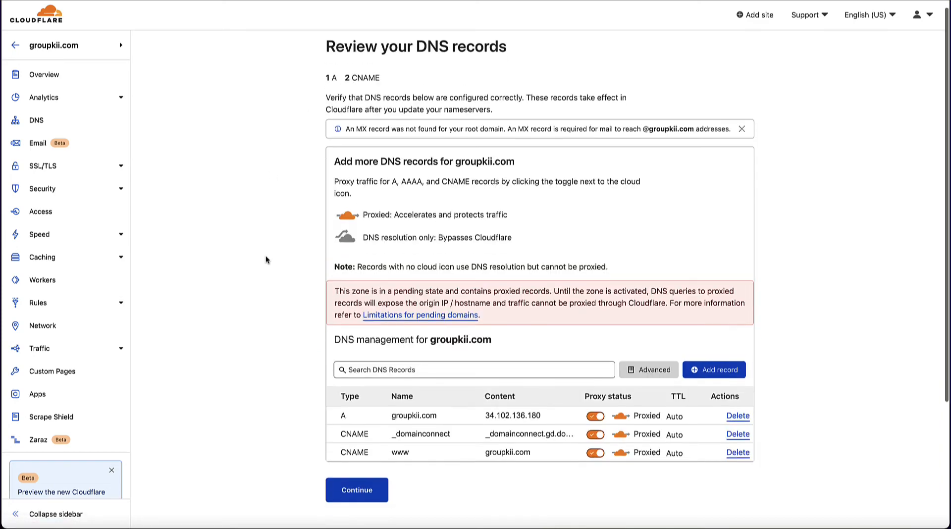
Review the imported DNS records for groupkii.com and accept them without changes to proceed to the nameserver instructions.
scroll(266, 255, down, 2)
scroll(259, 257, up, 2)
scroll(259, 257, down, 3)
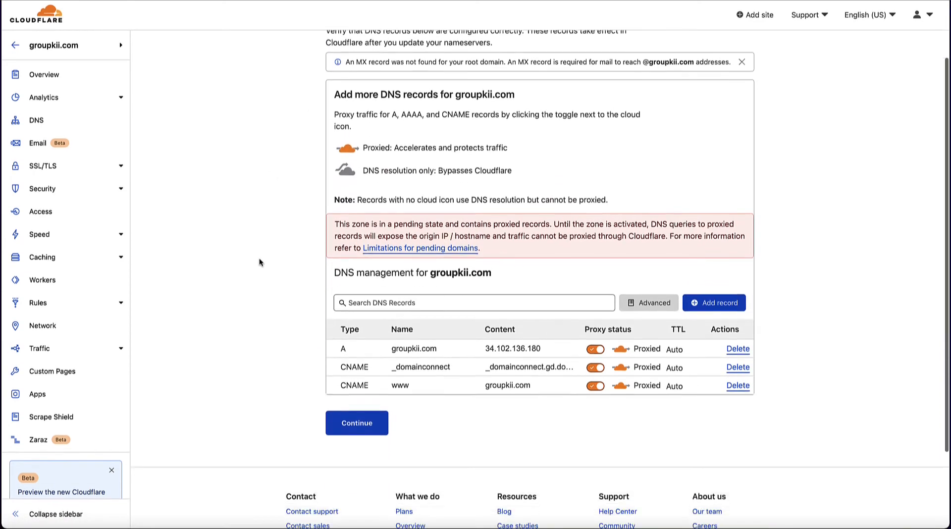
scroll(259, 262, down, 2)
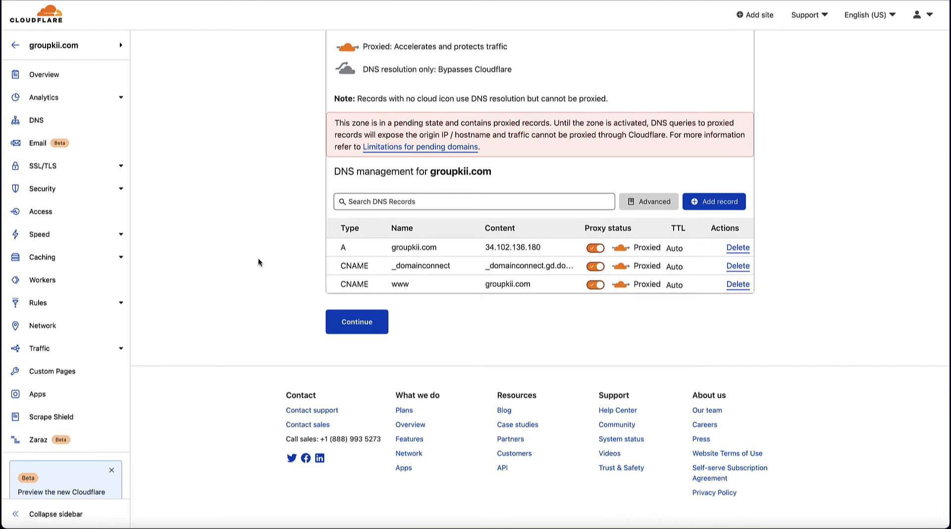
click(348, 330)
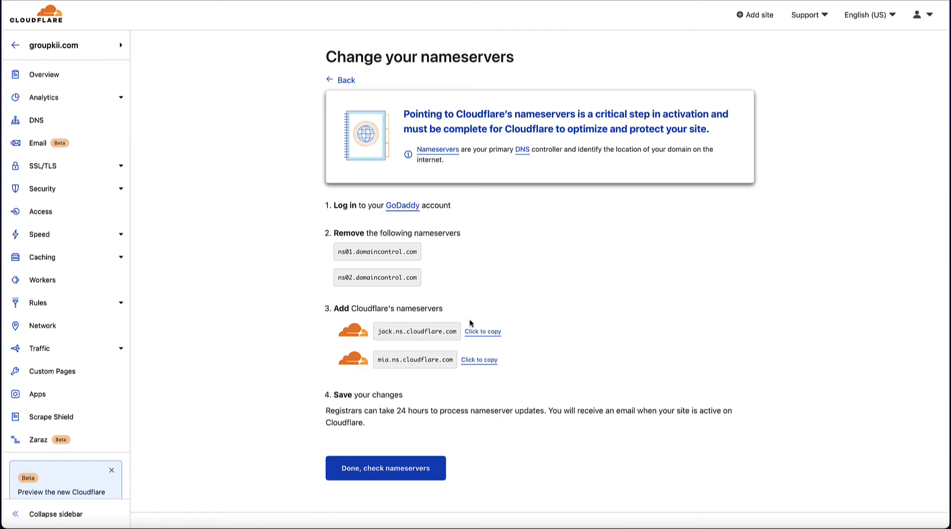
Copy jack.ns.cloudflare.com from Cloudflare and enter it in GoDaddy as the first custom nameserver for groupkii.com.
click(487, 332)
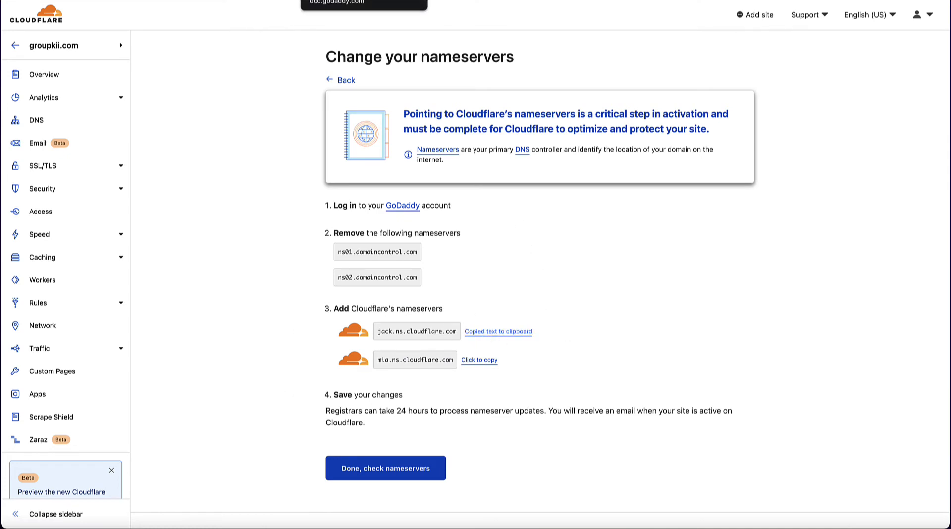
click(356, 0)
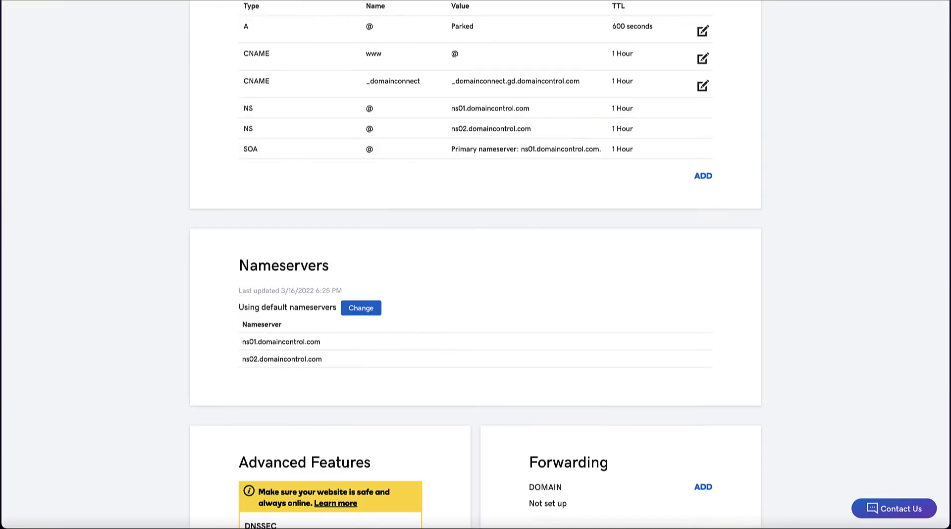
click(375, 312)
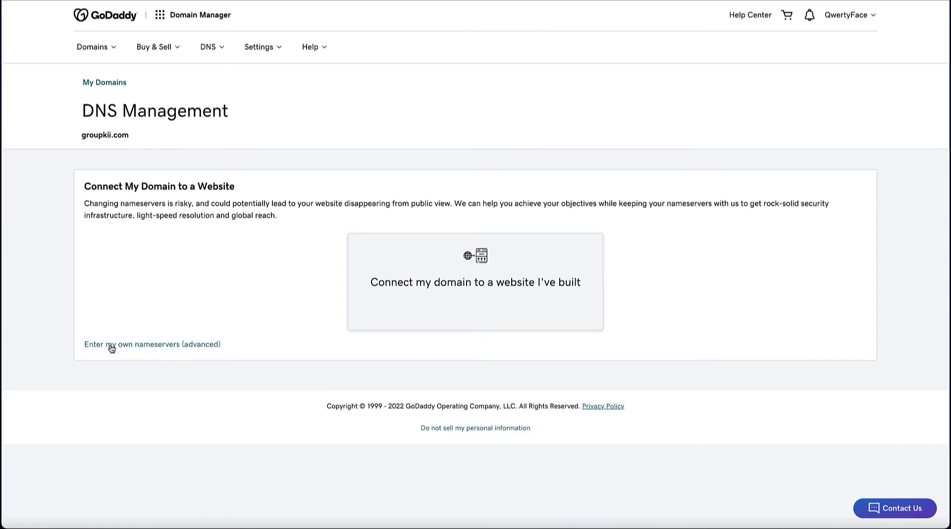
click(141, 347)
click(160, 235)
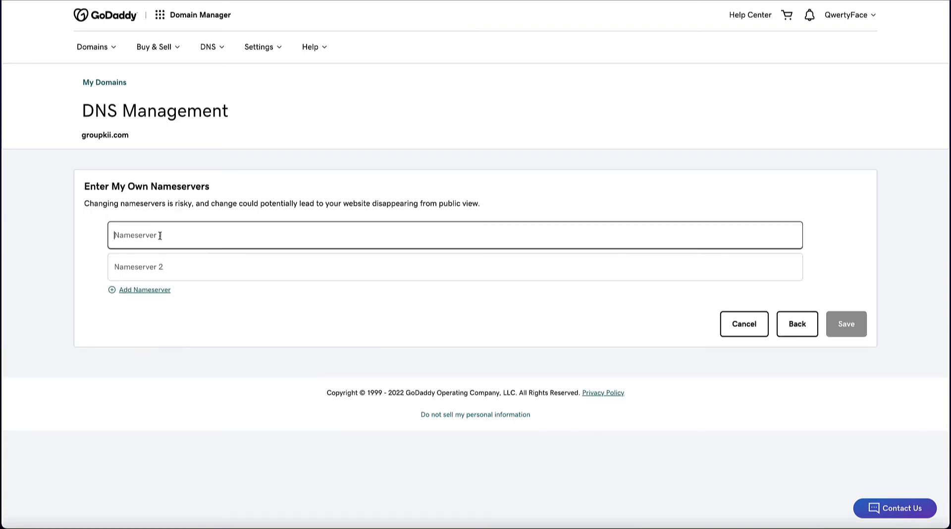
key(ctrl+v)
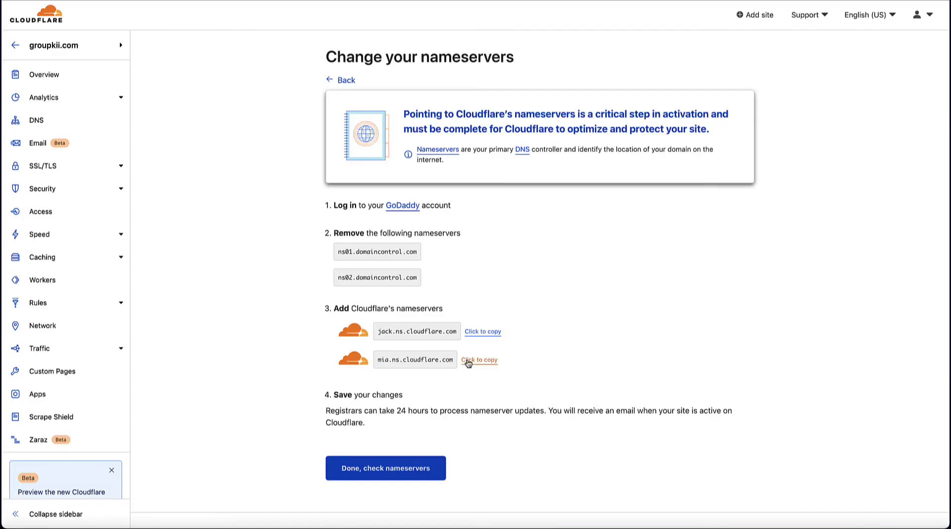
Copy mia.ns.cloudflare.com from Cloudflare and enter it in GoDaddy as the second custom nameserver.
click(469, 360)
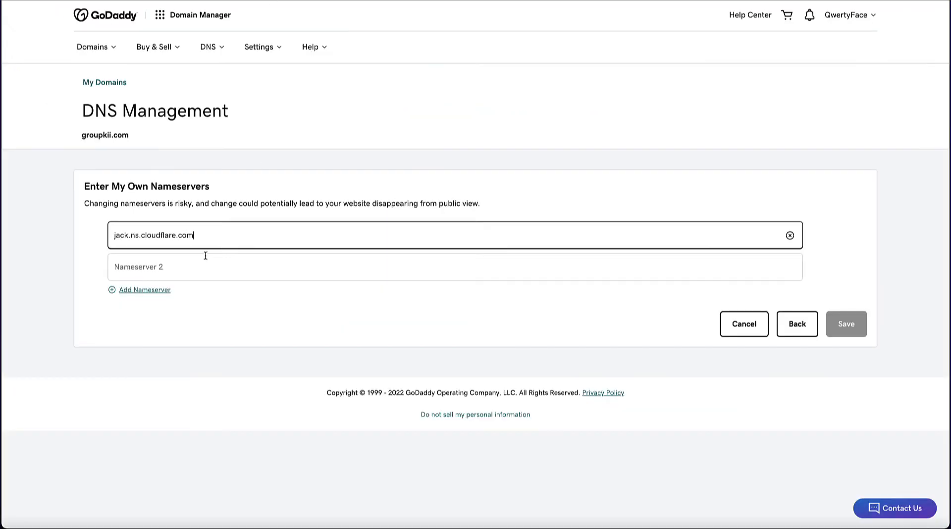
click(185, 266)
key(ctrl+v)
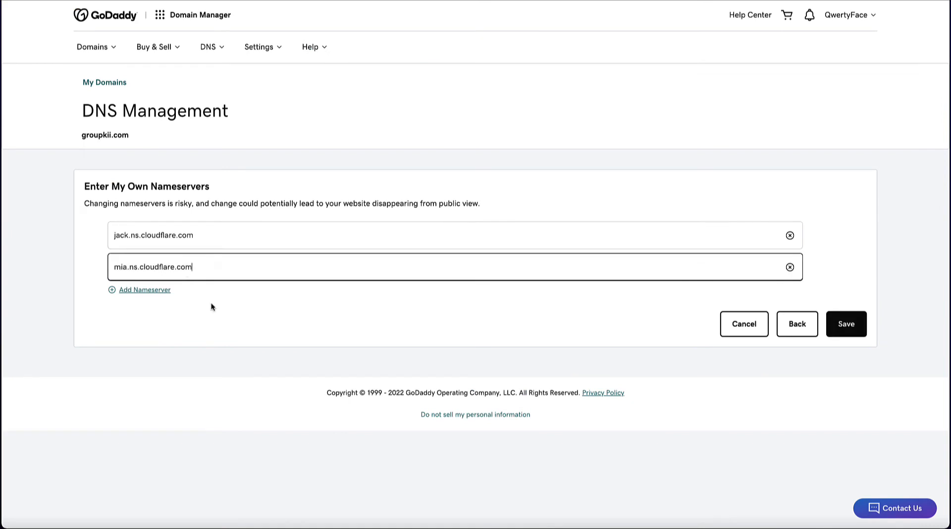
Save the custom nameservers and consent to the nameserver update for groupkii.com.
click(846, 324)
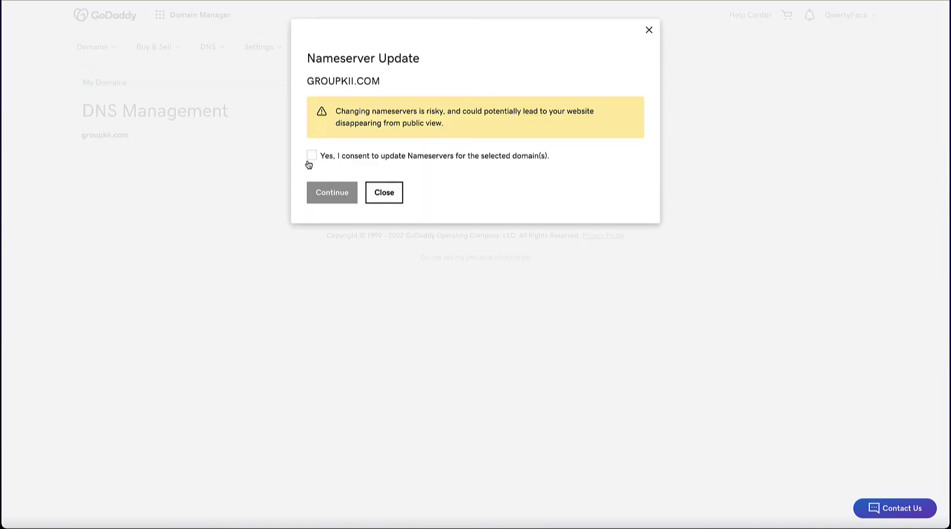
click(311, 156)
click(332, 193)
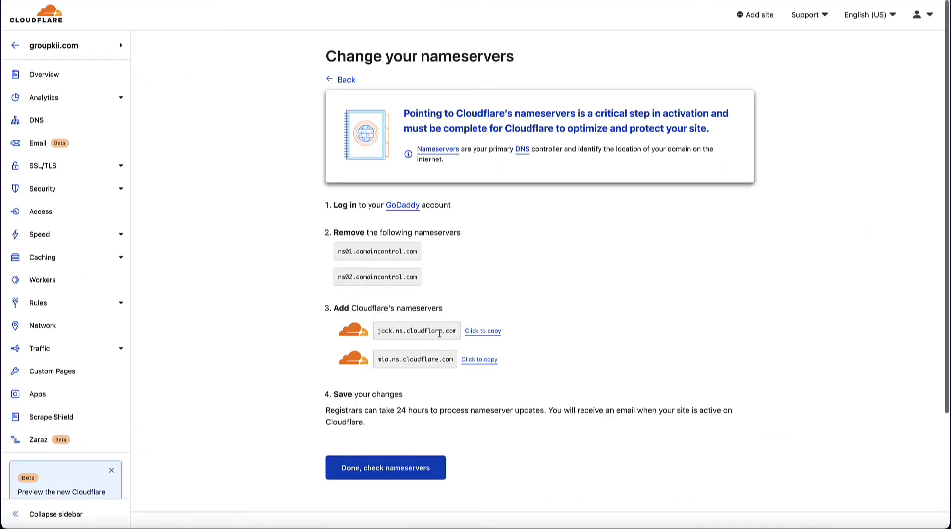
Return to Cloudflare and confirm that the nameserver change is done so that it checks them.
scroll(439, 334, down, 2)
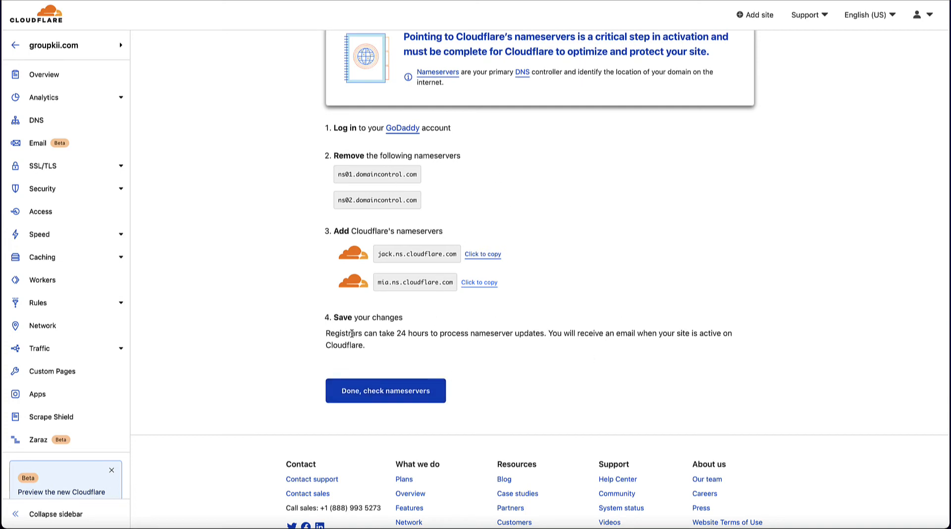
scroll(415, 335, up, 1)
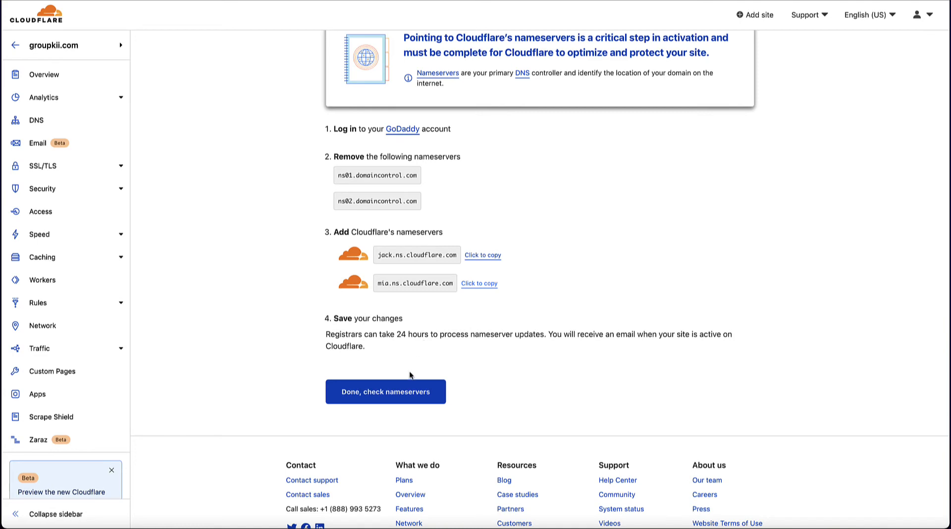
click(399, 384)
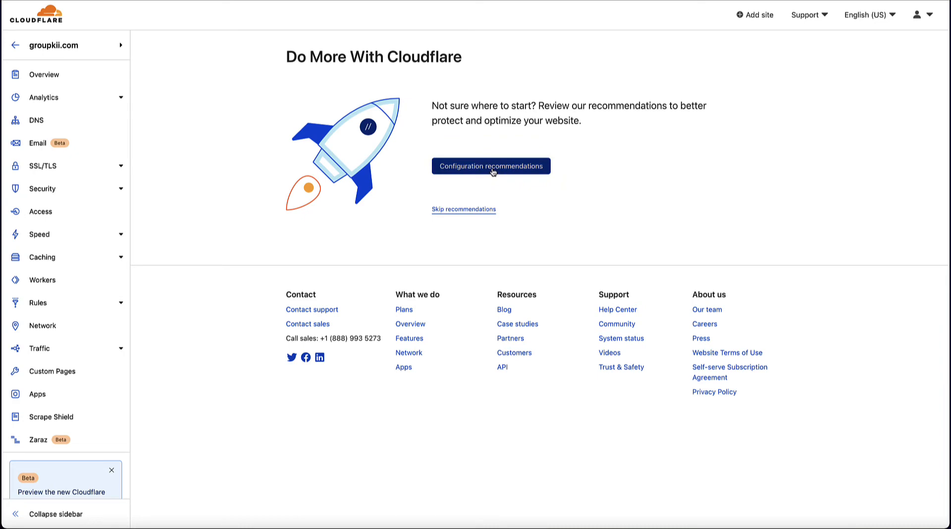
Open the configuration recommendations for groupkii.com and review the Auto Minify and Always Use HTTPS options.
click(492, 169)
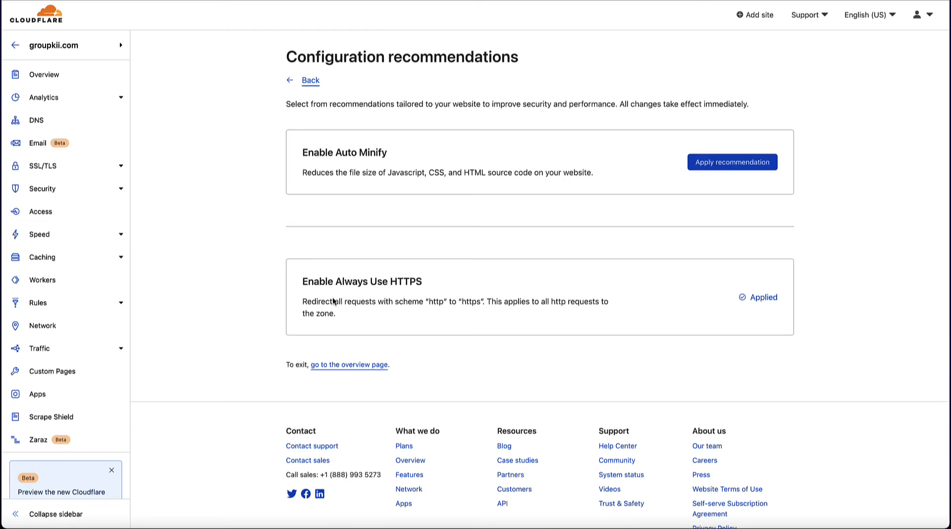
scroll(384, 299, down, 1)
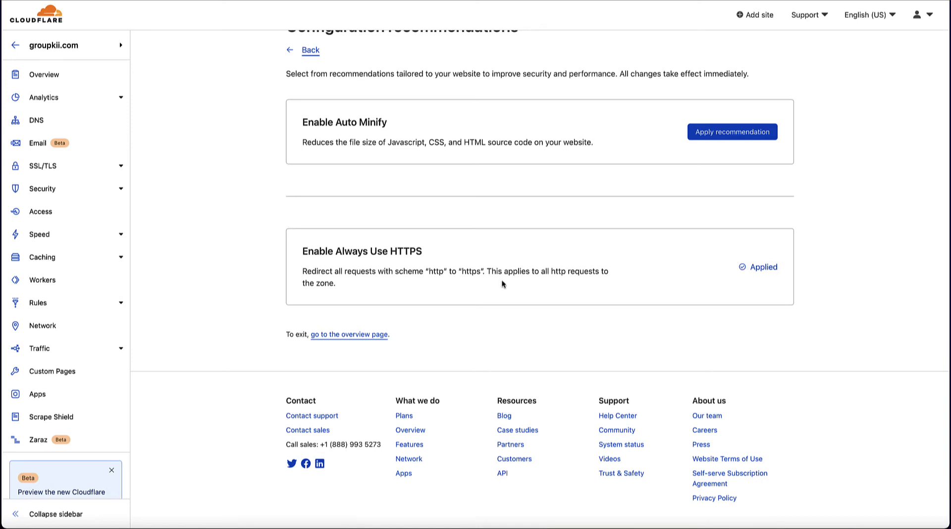
scroll(428, 317, down, 1)
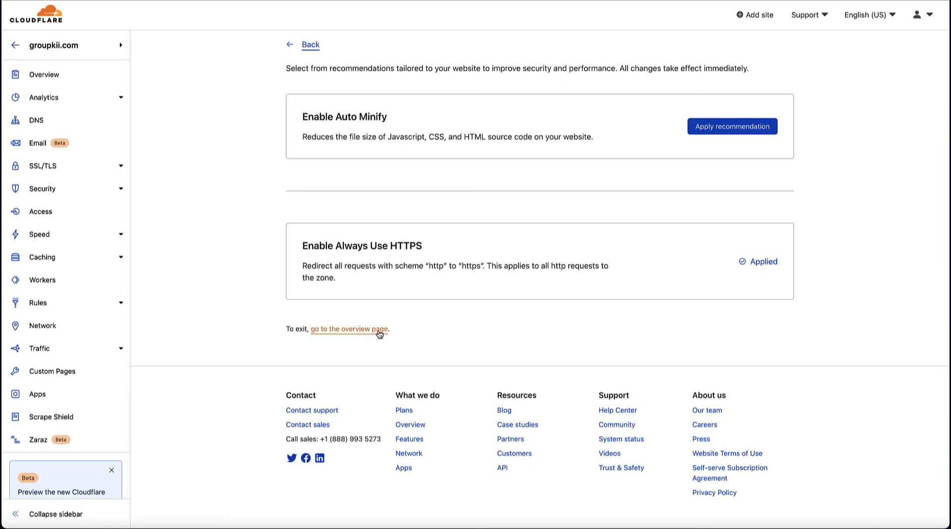
Go to the groupkii.com overview page and request a check of its nameservers.
click(332, 330)
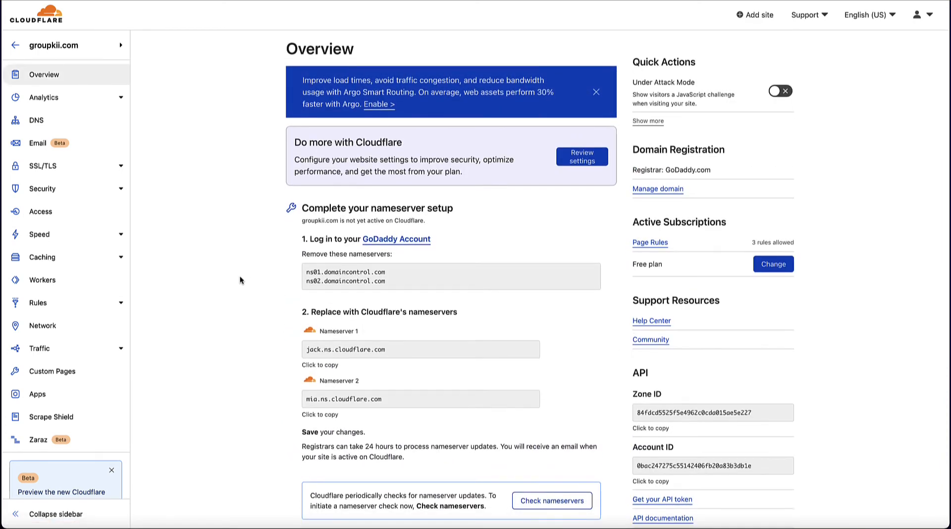
scroll(240, 275, down, 5)
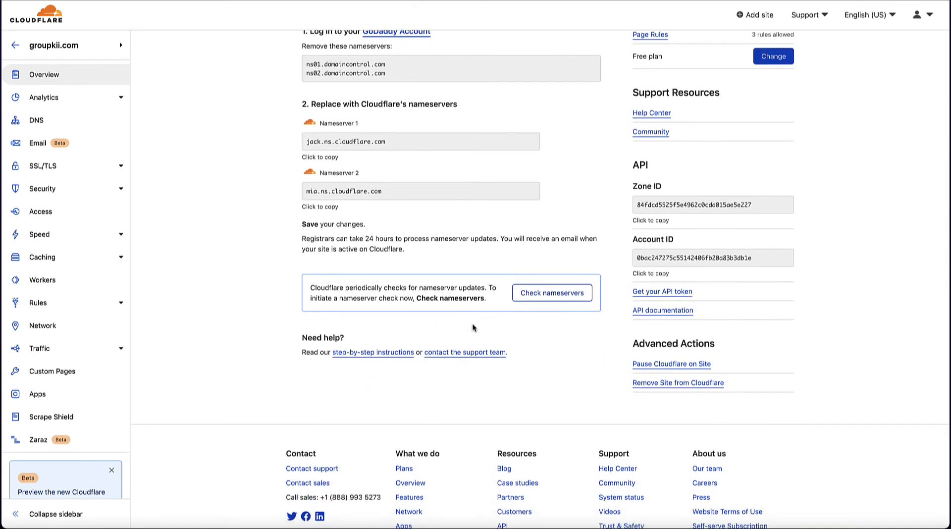
click(543, 295)
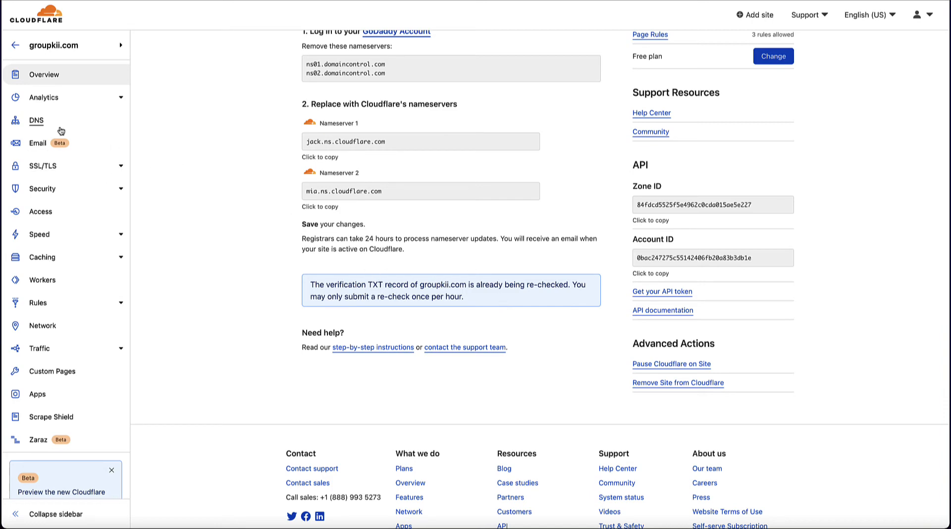
Open the DNS management page for groupkii.com and review its existing records.
click(43, 123)
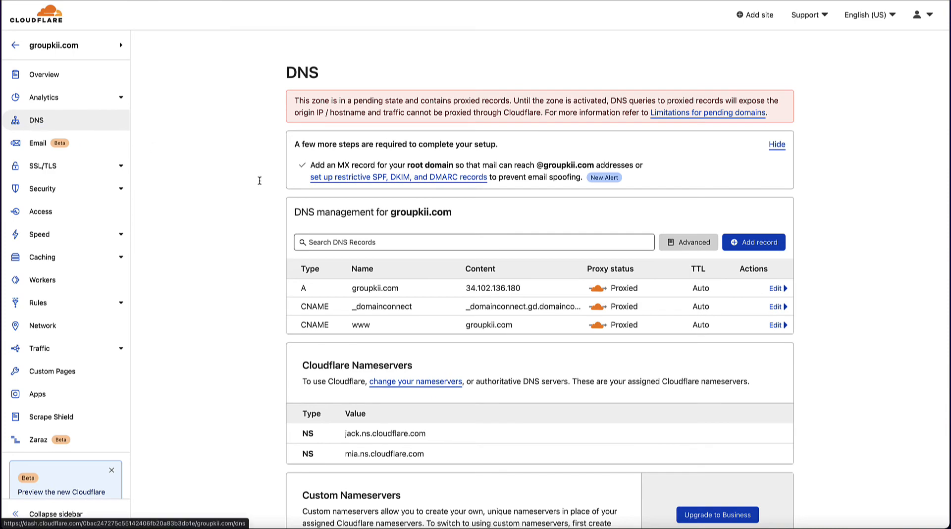
scroll(442, 279, down, 3)
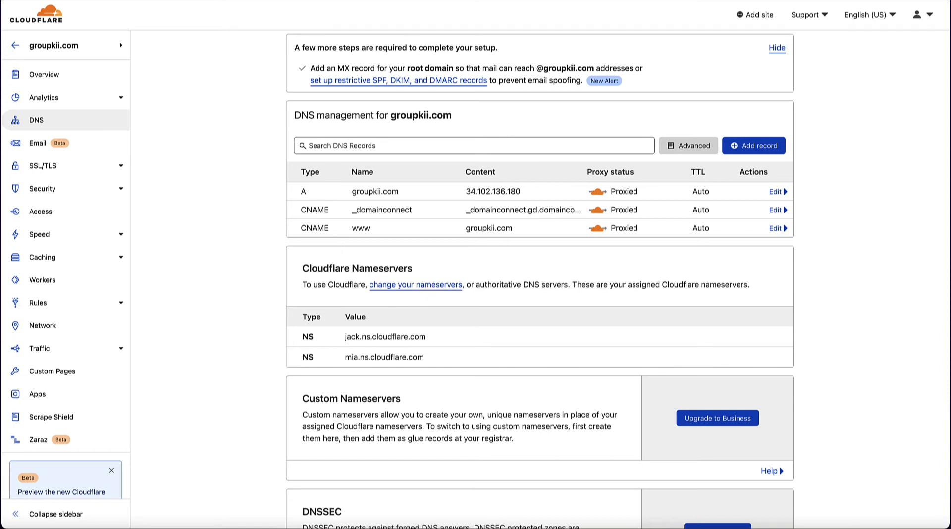
Switch to the CloudKii domain settings, start adding a new domain, and enter groupkii.com as the domain.
key(ctrl+Tab)
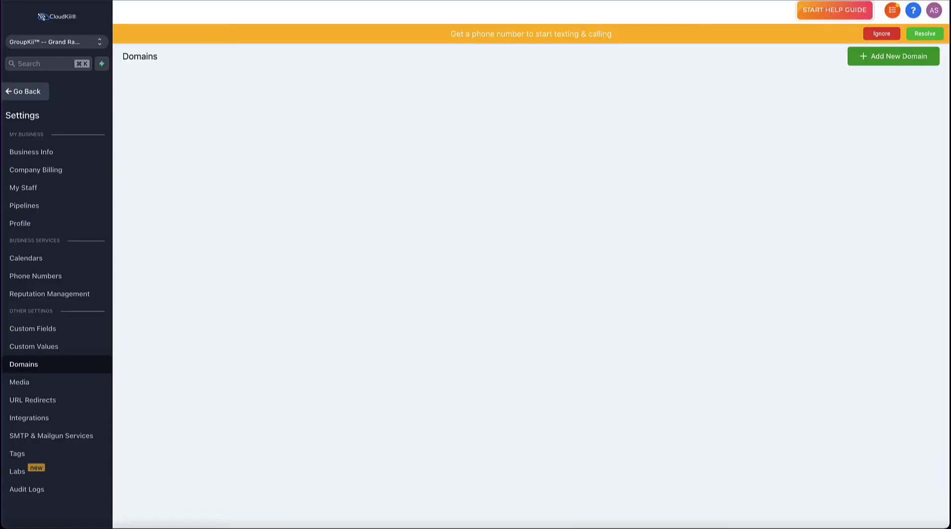
click(878, 61)
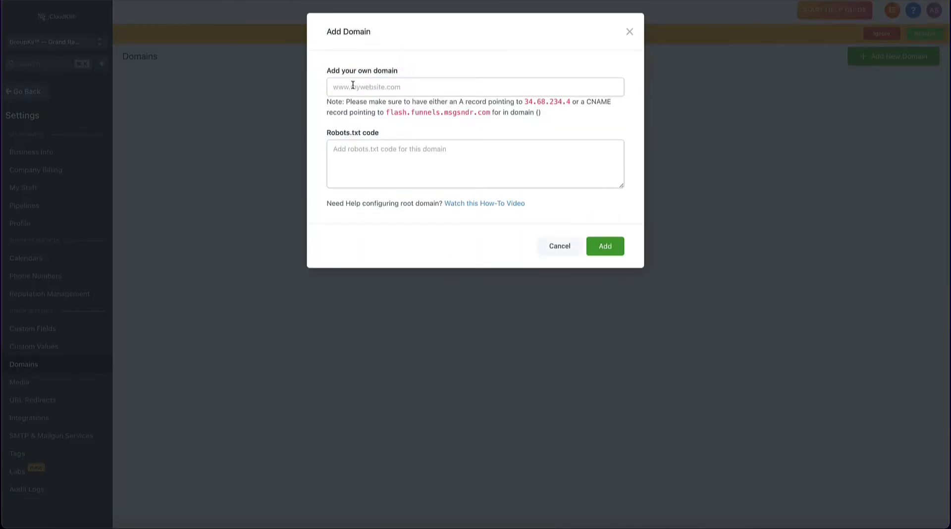
click(352, 85)
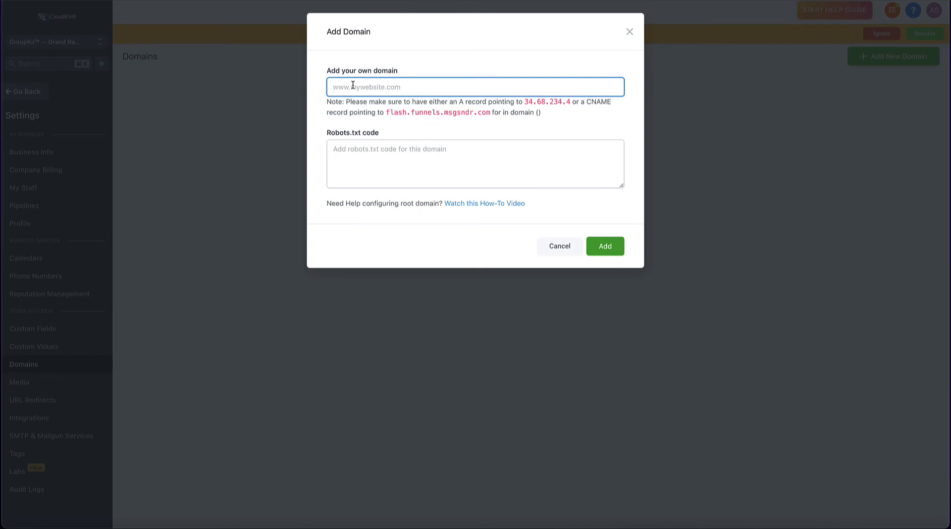
text(www.grou)
key(BackSpace)
key(BackSpace)
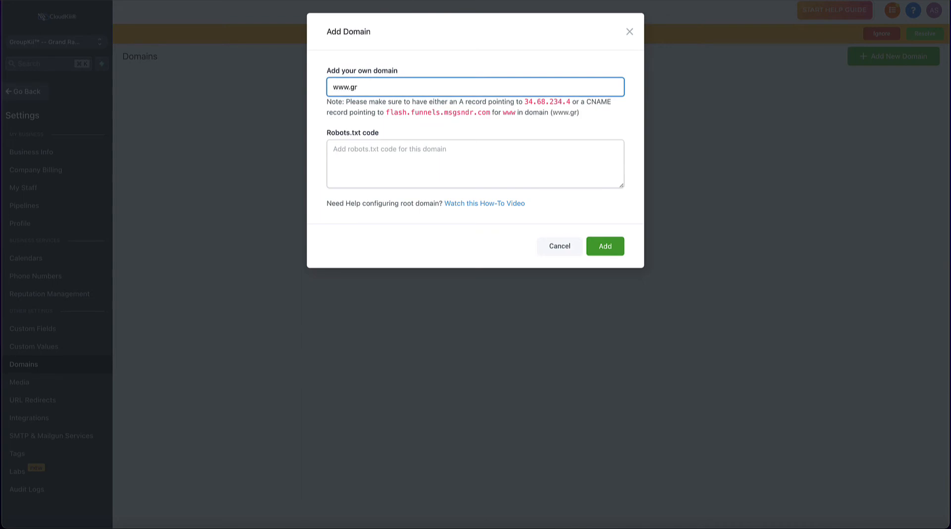
key(BackSpace)
key(BackSpace)
key(BackSpace)
key(BackSpace)
key(BackSpace)
key(BackSpace)
text(groupkii.ic)
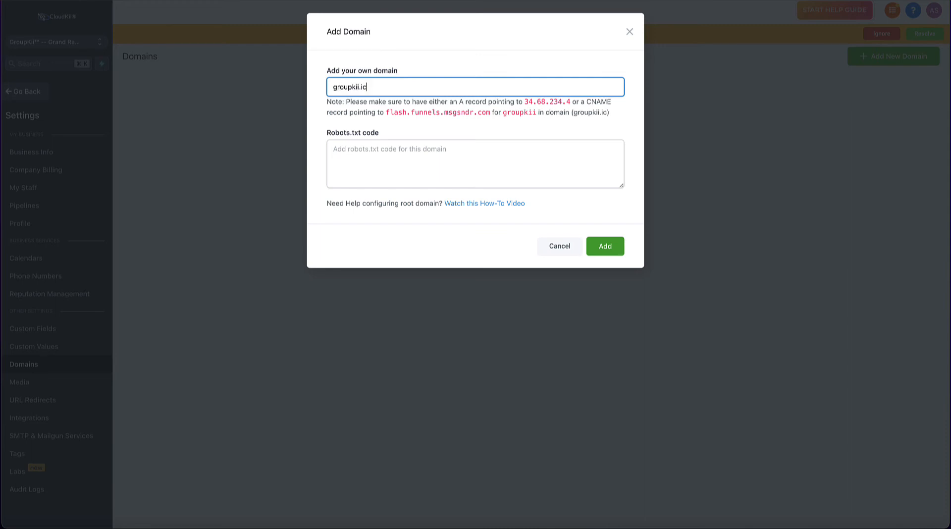
key(BackSpace)
key(BackSpace)
text(com)
Copy the CNAME target flash.funnels.msgsndr.com from the note in the Add Domain dialog.
drag(388, 114, 487, 114)
right_click(471, 114)
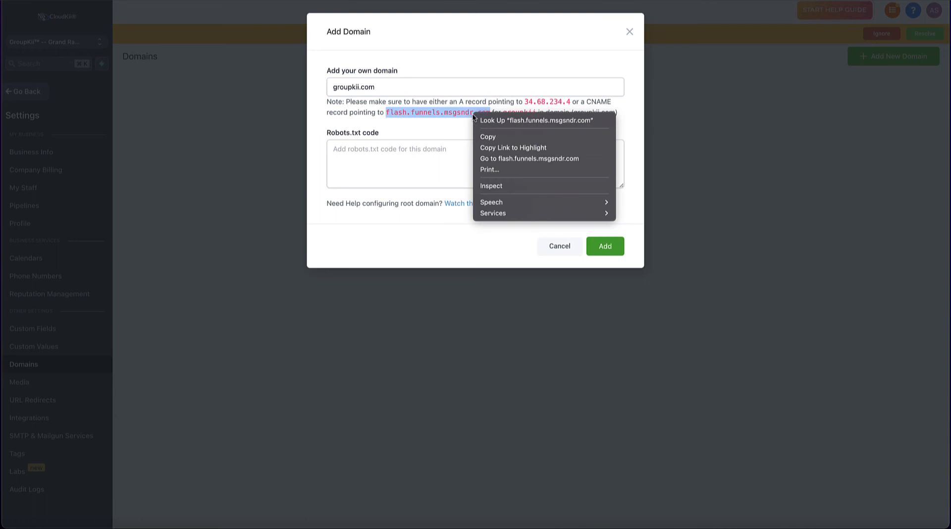
click(493, 138)
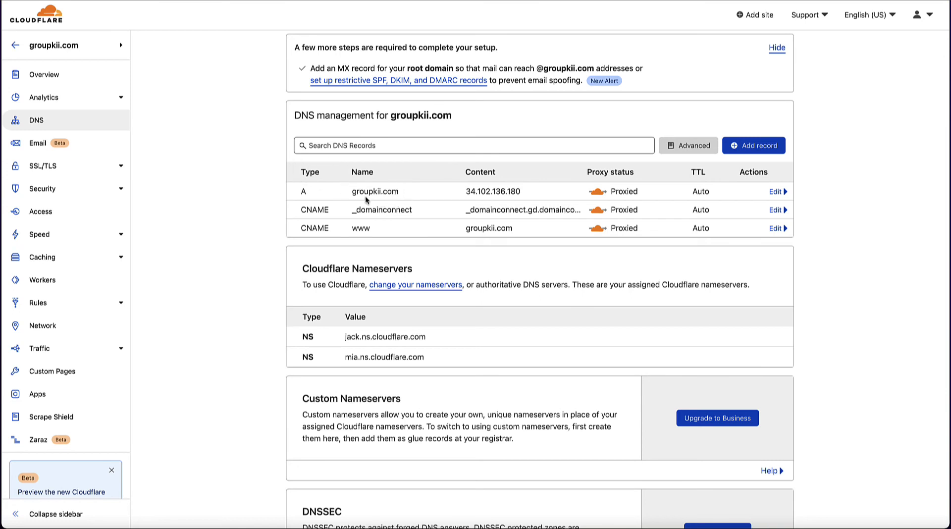
Back in Cloudflare, delete the A record for groupkii.com and confirm the deletion.
click(776, 193)
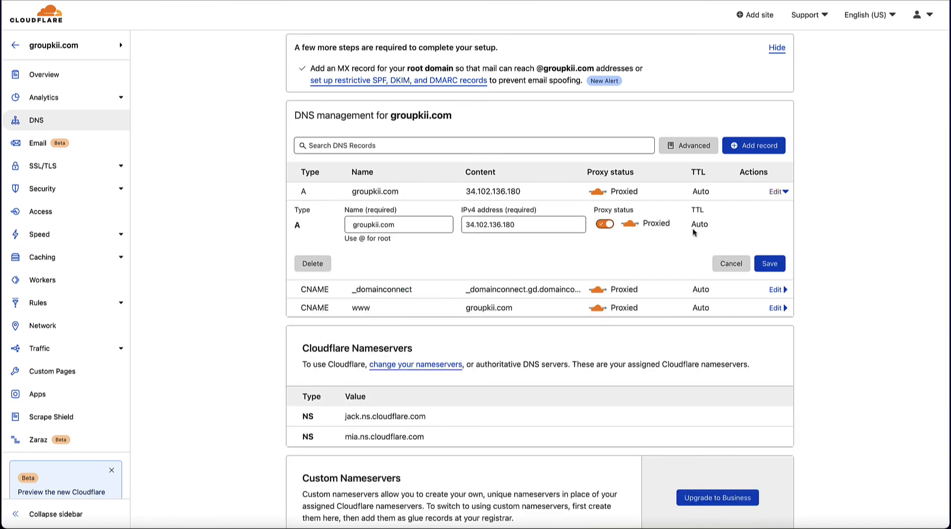
click(319, 263)
click(652, 314)
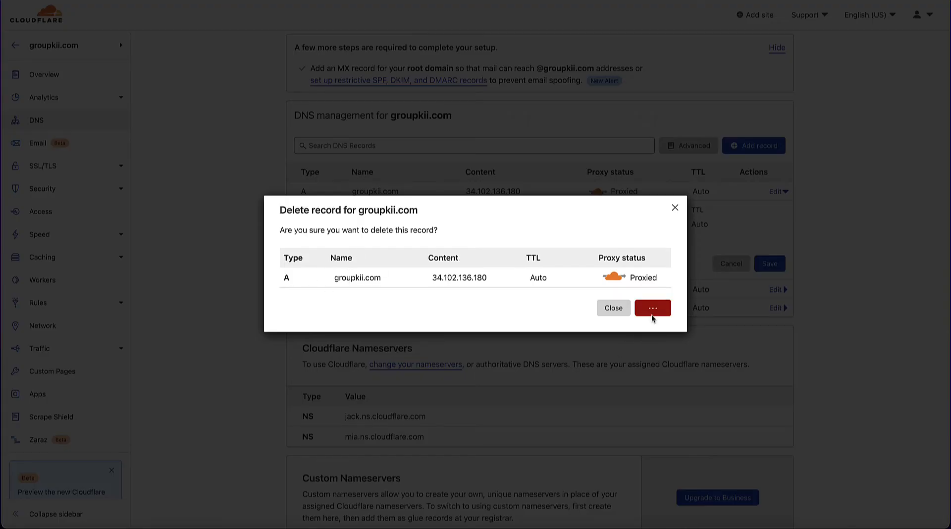
click(330, 164)
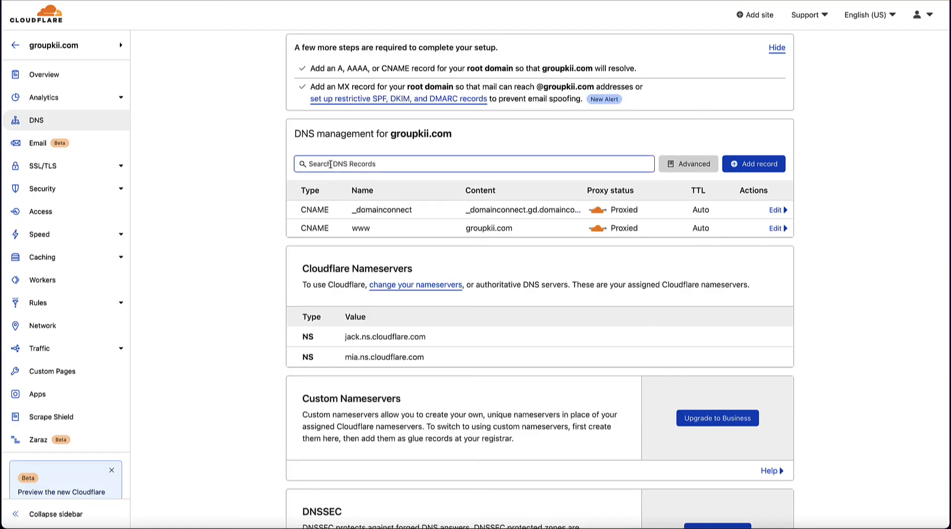
Start a new DNS record for groupkii.com and set its type to CNAME.
click(749, 163)
click(322, 223)
click(323, 224)
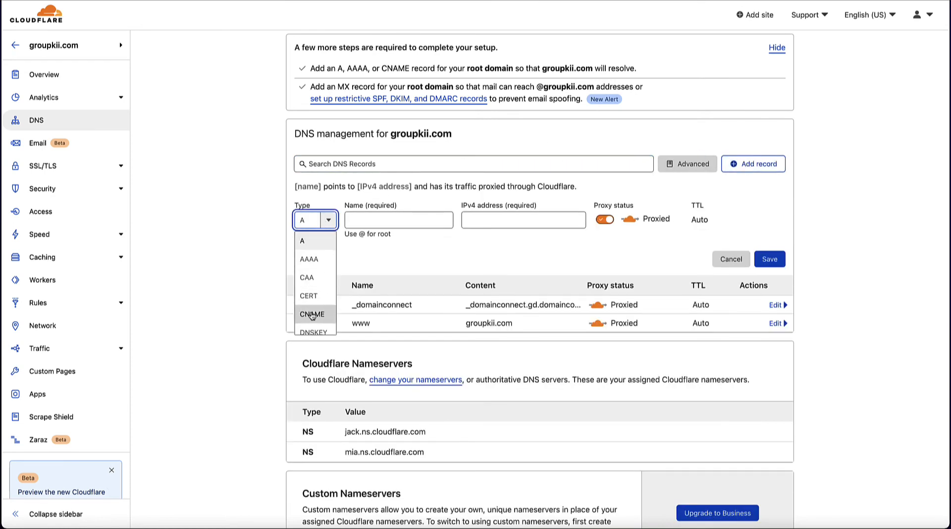
scroll(311, 315, down, 3)
scroll(311, 315, down, 8)
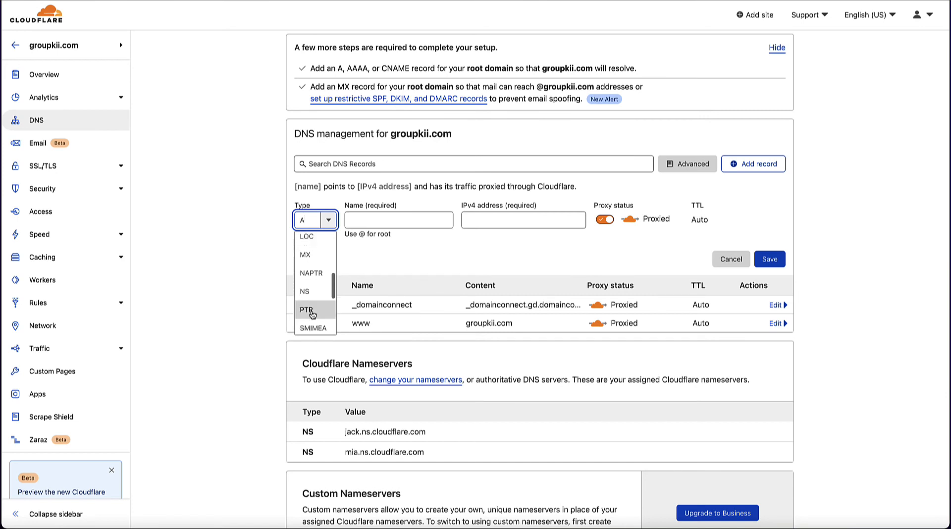
scroll(311, 315, up, 12)
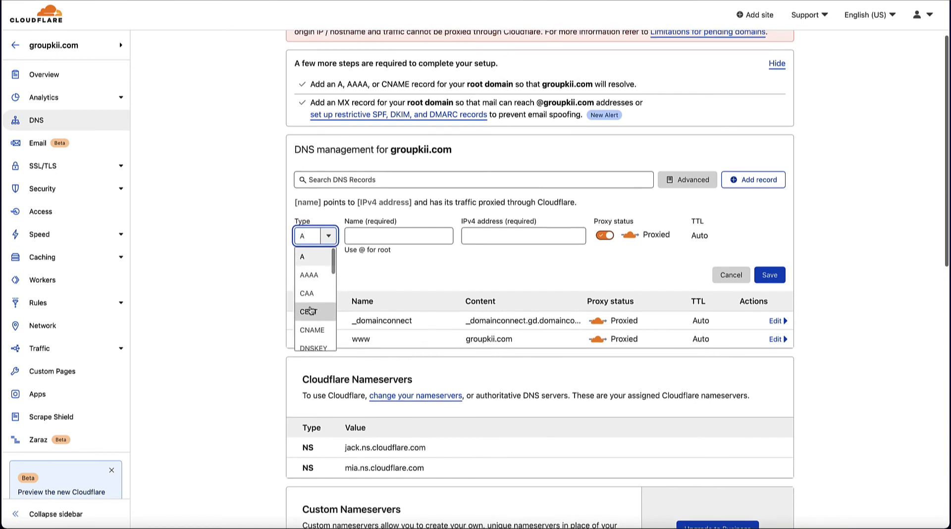
click(310, 330)
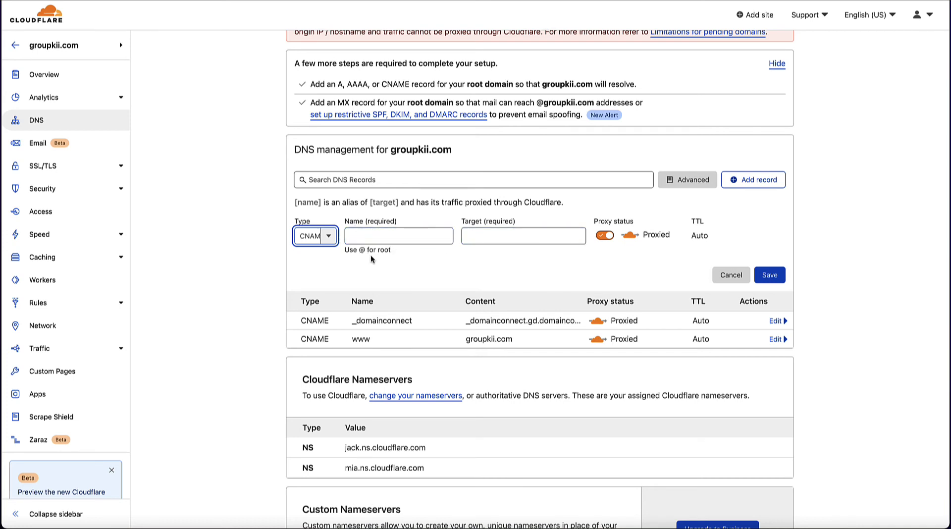
Give the CNAME record the name @ and the copied target flash.funnels.msgsndr.com, make it DNS only, and save it.
click(363, 241)
text(@)
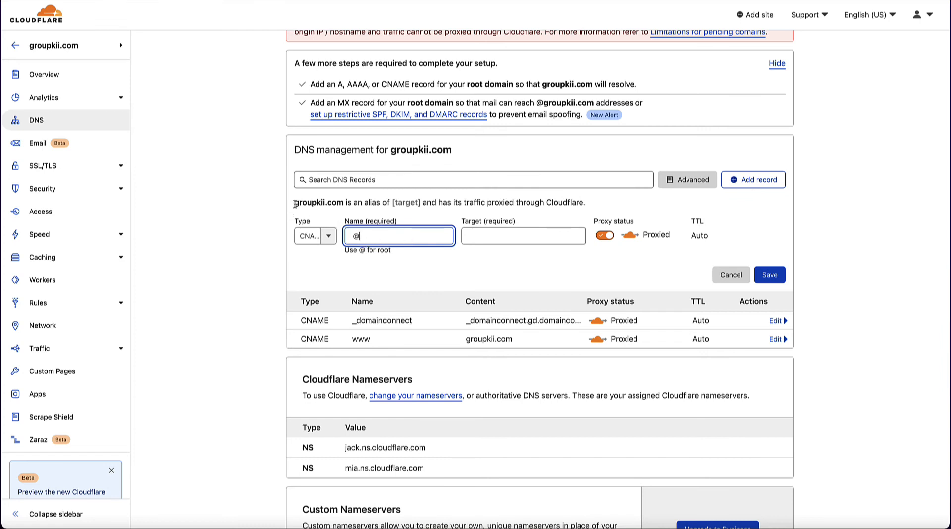
drag(294, 202, 341, 204)
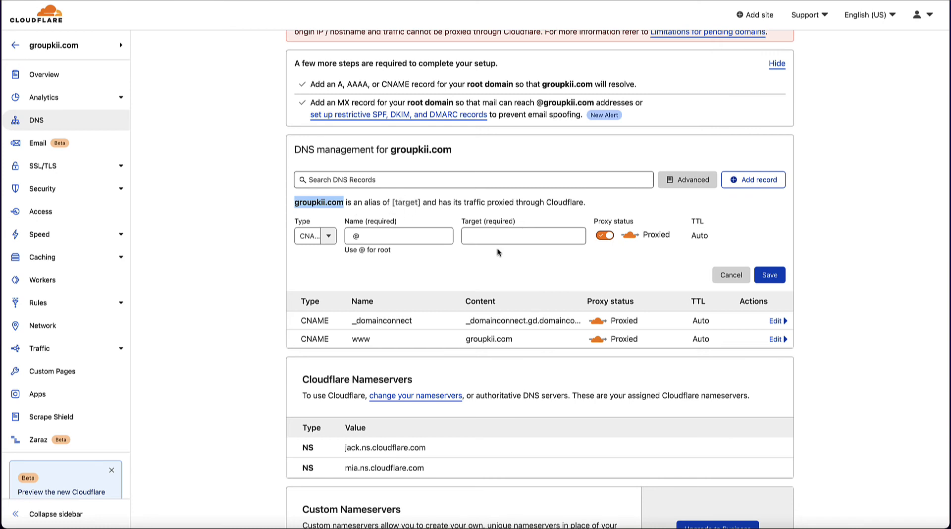
click(483, 238)
key(ctrl+v)
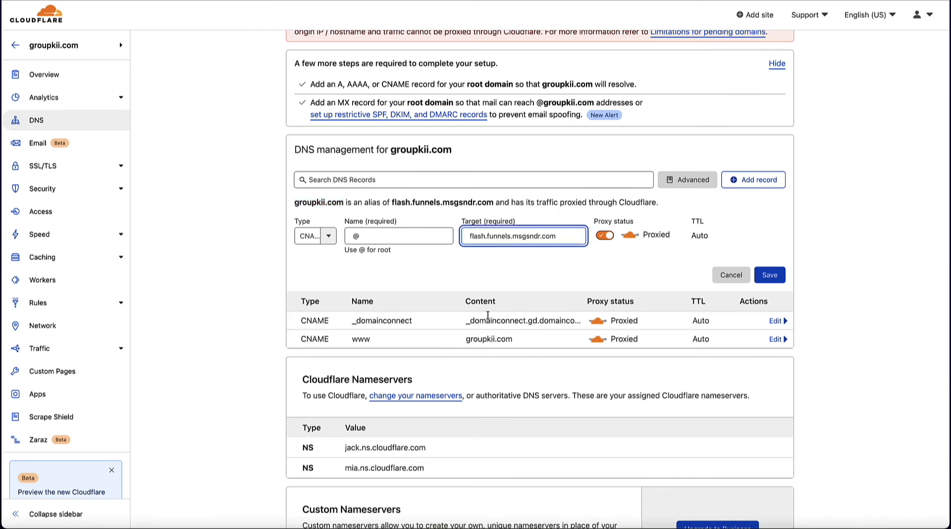
click(606, 237)
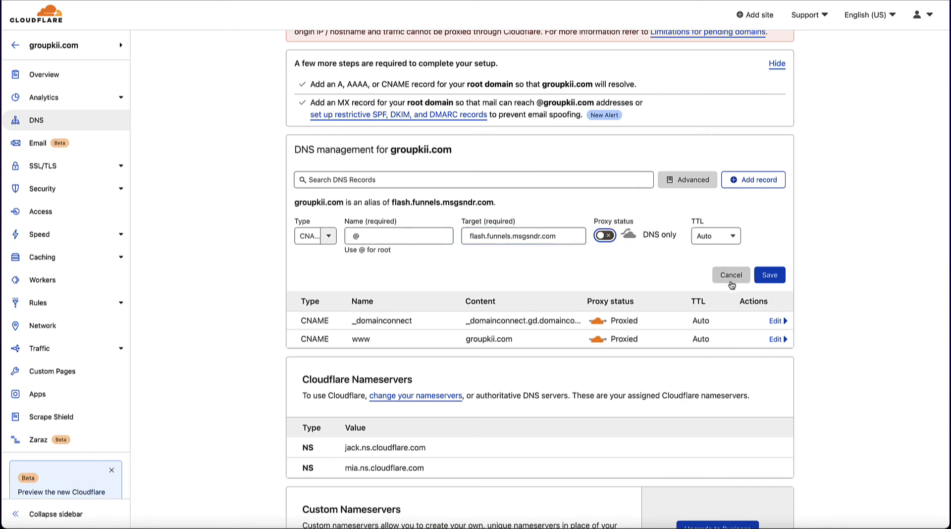
click(775, 280)
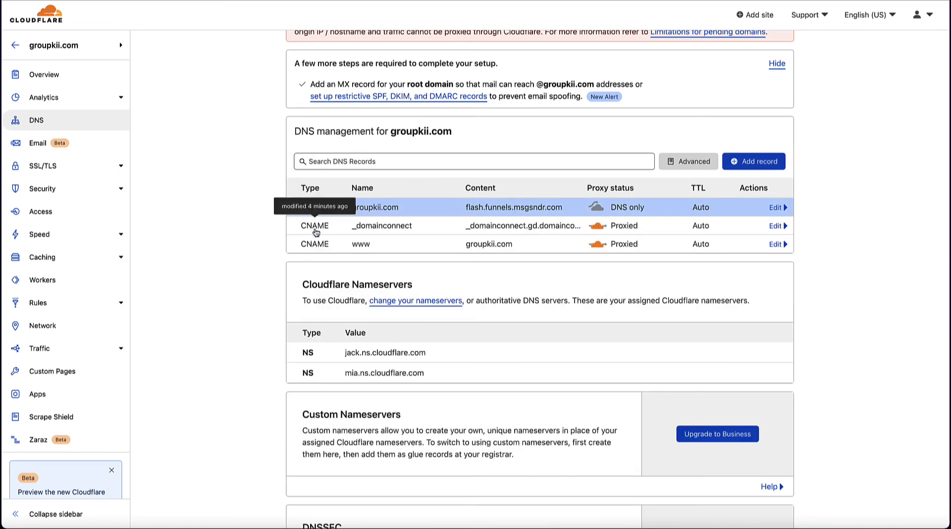
Change the _domainconnect CNAME record to name www, target groupkiicom and DNS only, and try to save it.
click(780, 229)
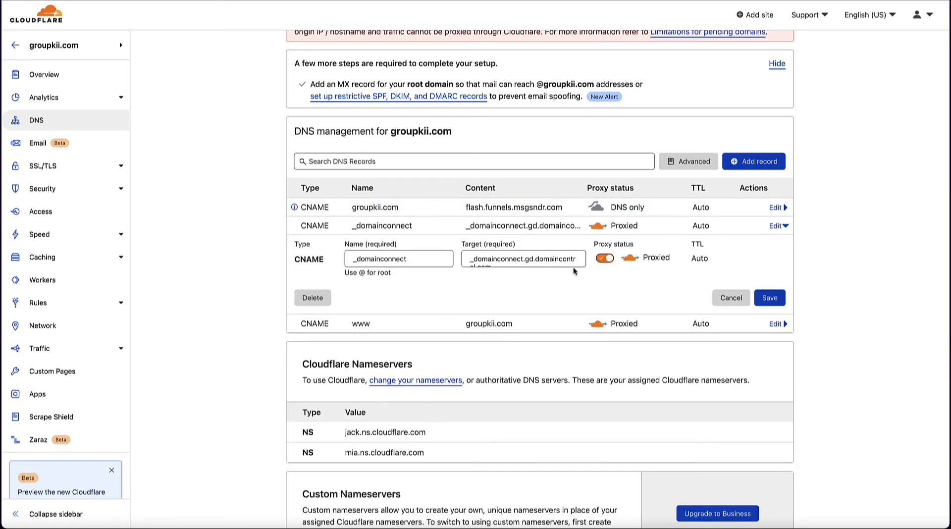
double_click(381, 261)
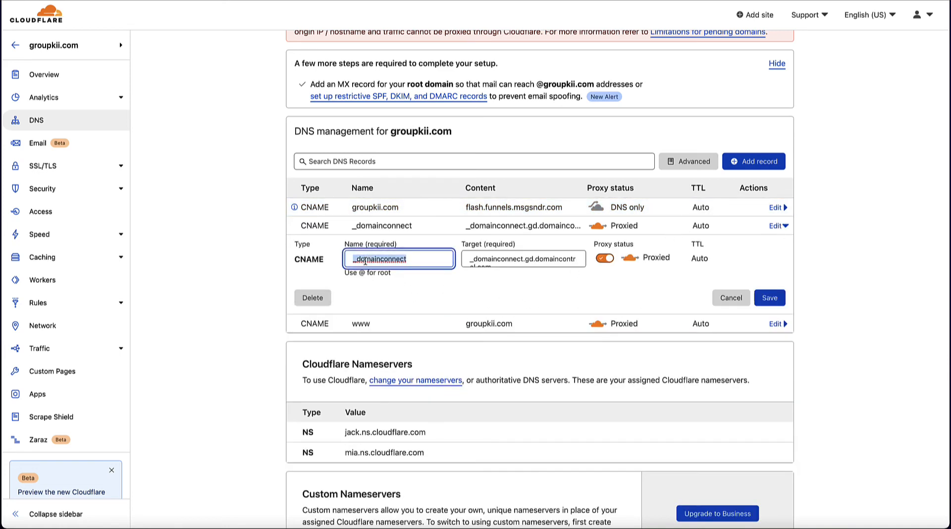
key(BackSpace)
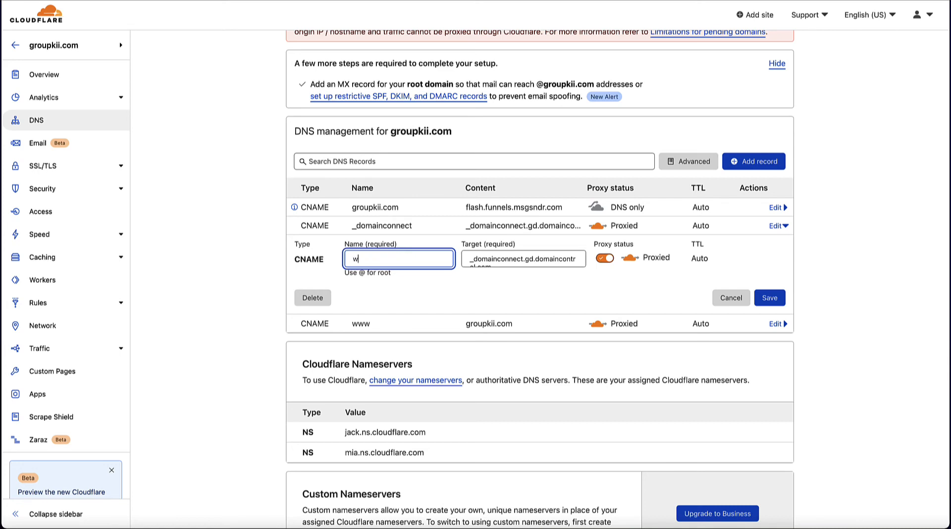
triple_click(514, 263)
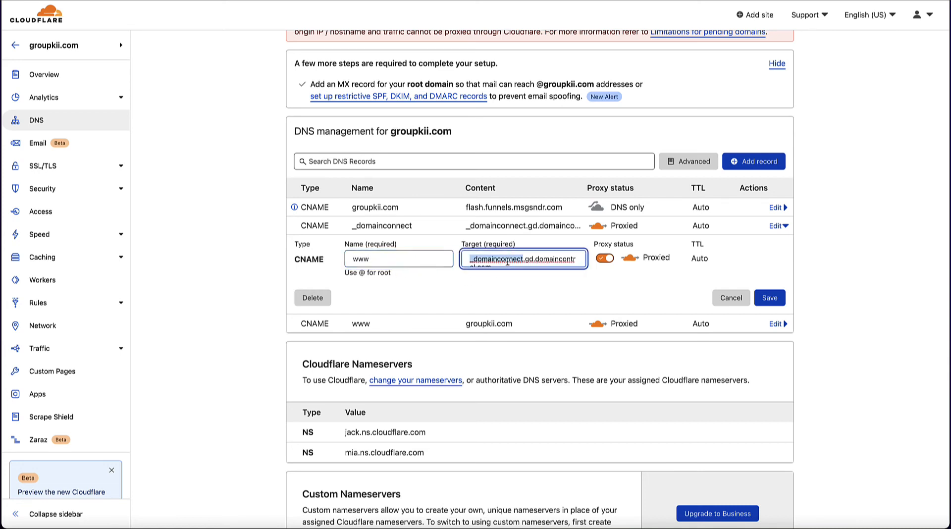
key(BackSpace)
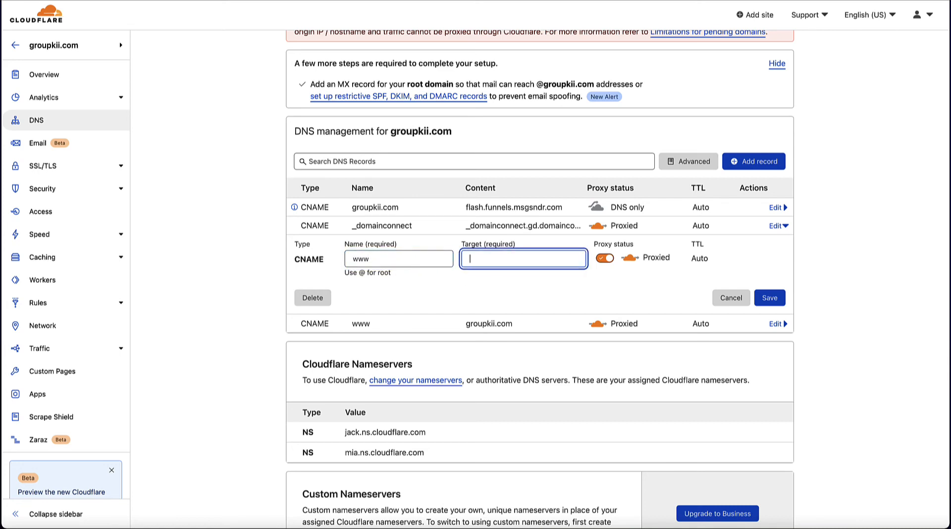
text(groupkiicom)
click(604, 258)
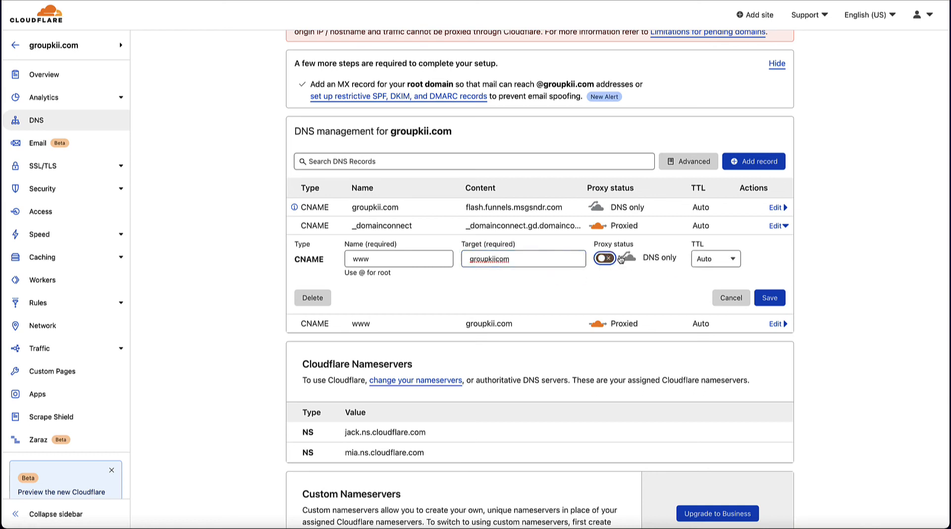
click(770, 298)
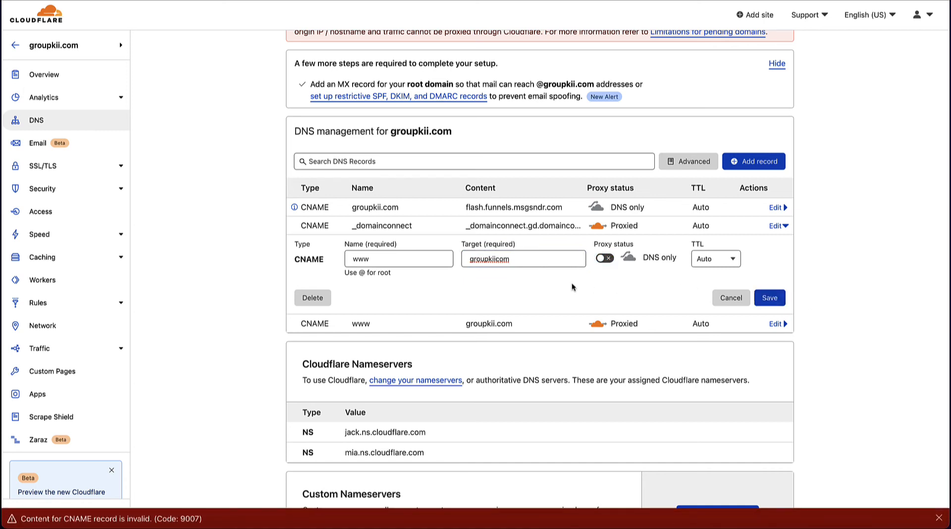
Correct the edited CNAME record's target to groupkii.com and try to save it again.
click(497, 260)
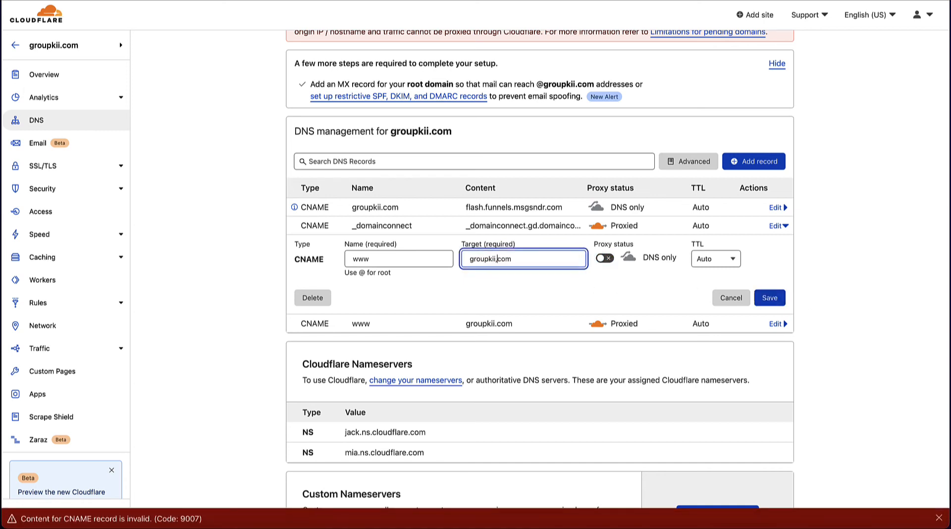
text(.)
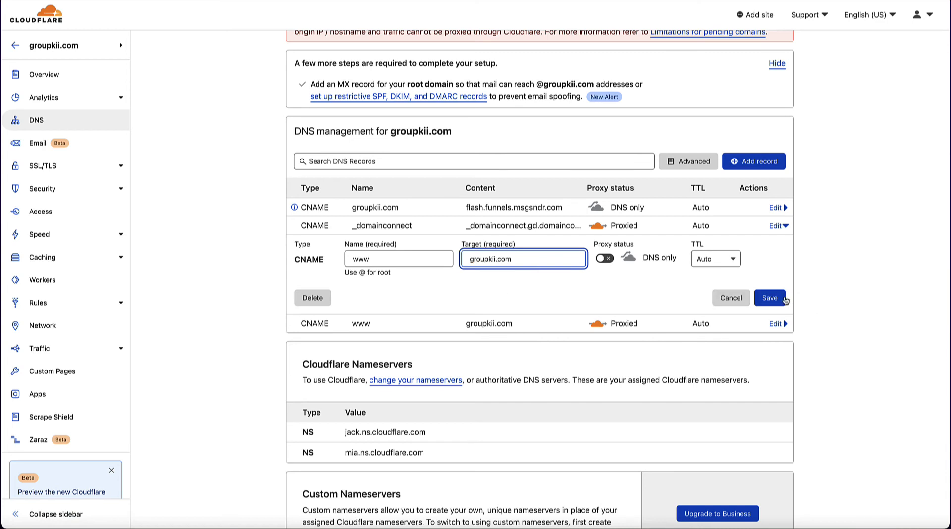
click(769, 297)
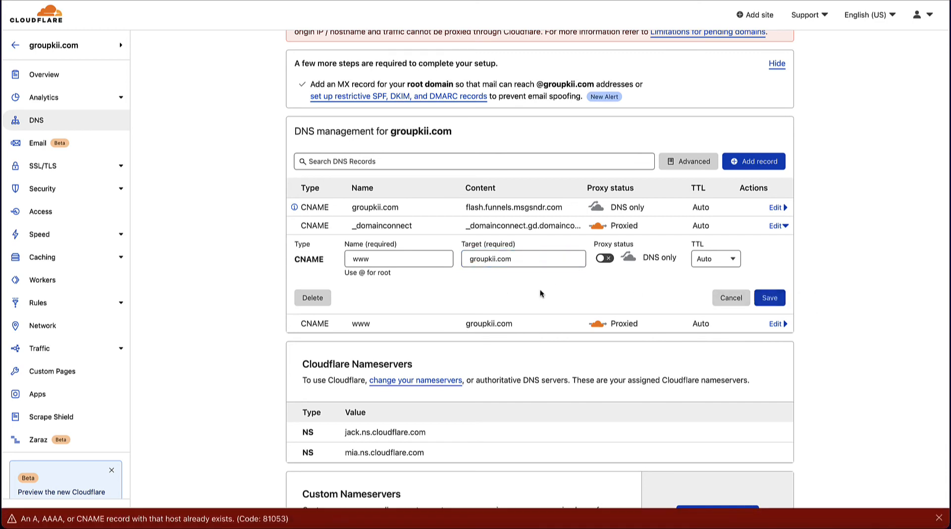
Try to save the edited www record with its proxy status set to Proxied, and discard the edit.
click(368, 258)
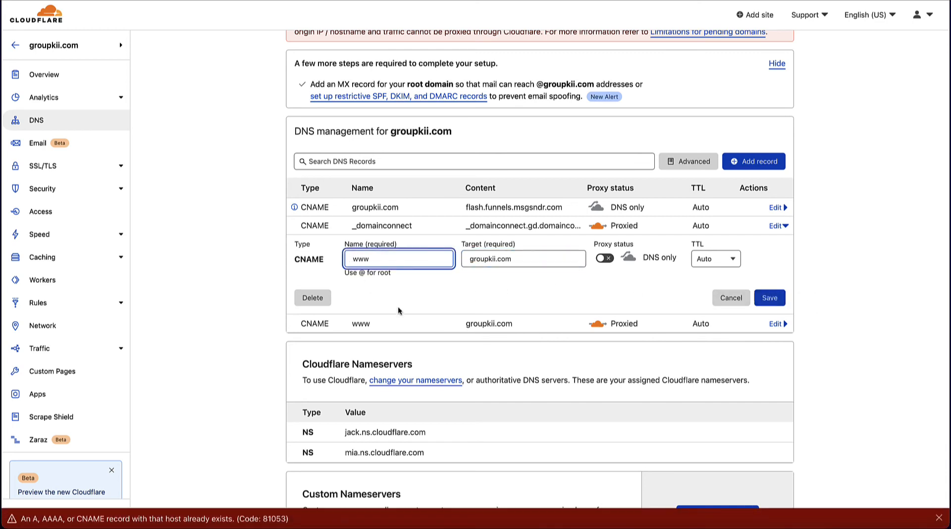
click(449, 295)
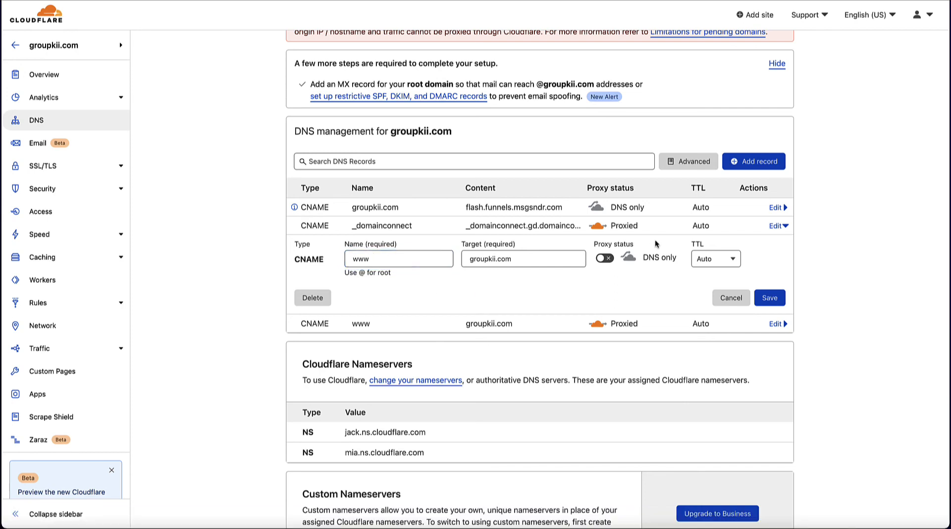
click(604, 258)
click(769, 298)
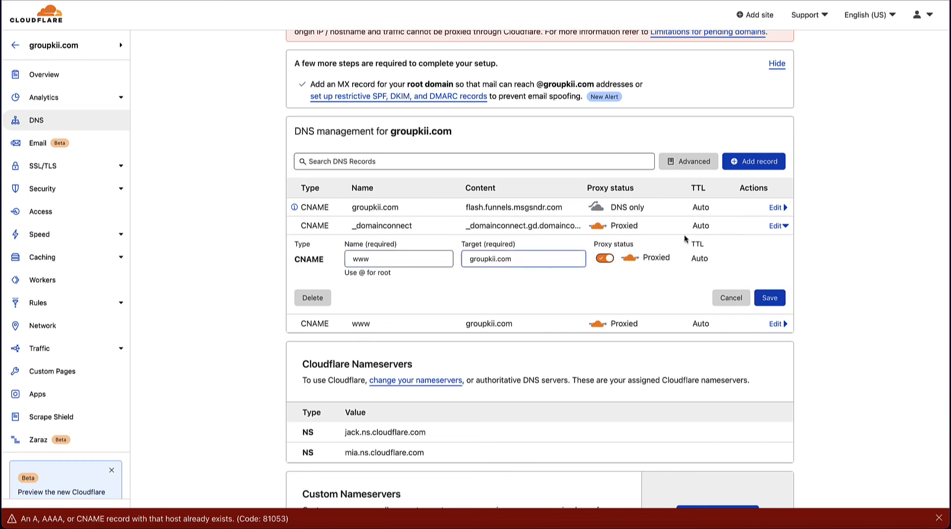
click(732, 298)
Delete the _domainconnect CNAME record and confirm the deletion.
click(776, 226)
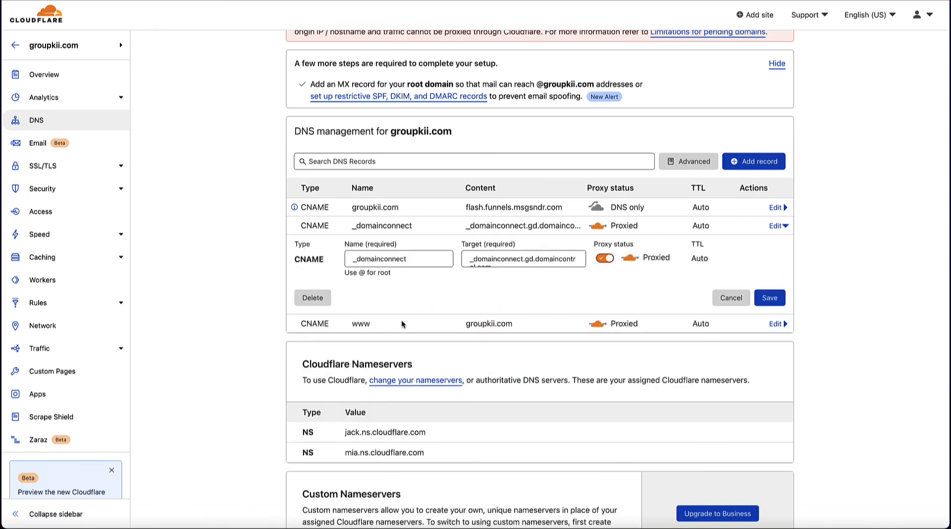
click(311, 300)
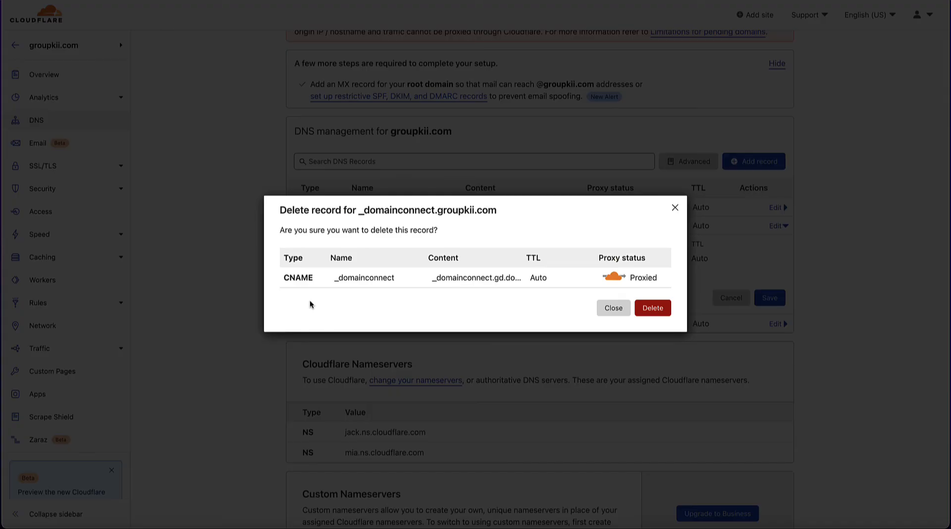
click(657, 309)
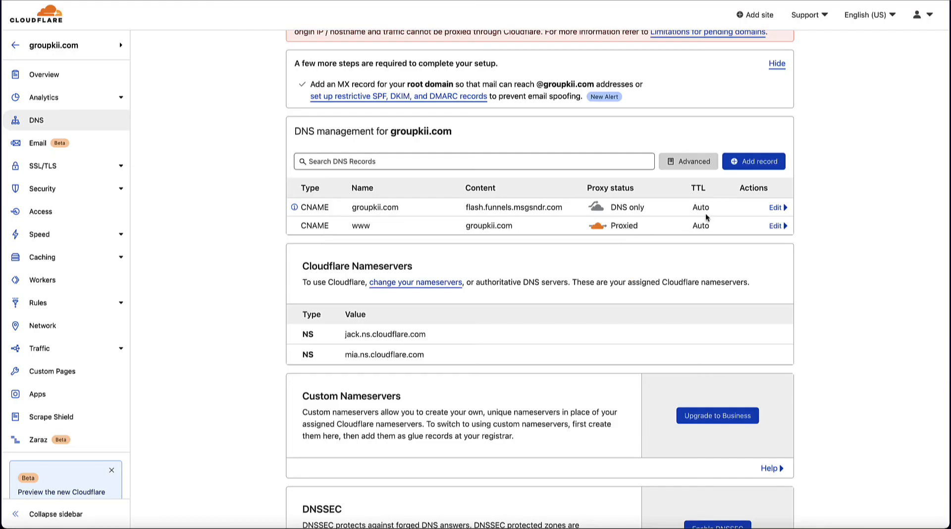
Return to CloudKii and add groupkii.com as the account's own domain.
scroll(630, 307, down, 8)
scroll(629, 306, up, 9)
scroll(629, 306, up, 2)
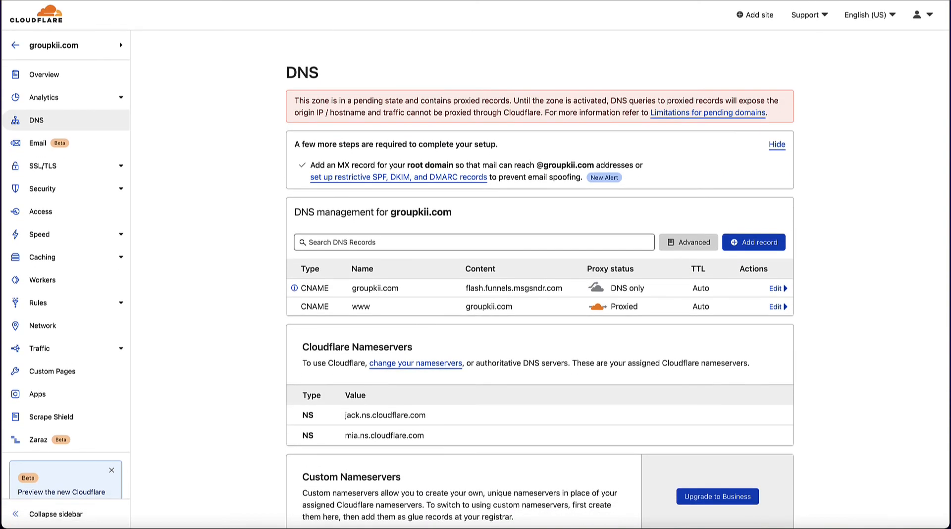
click(239, 1)
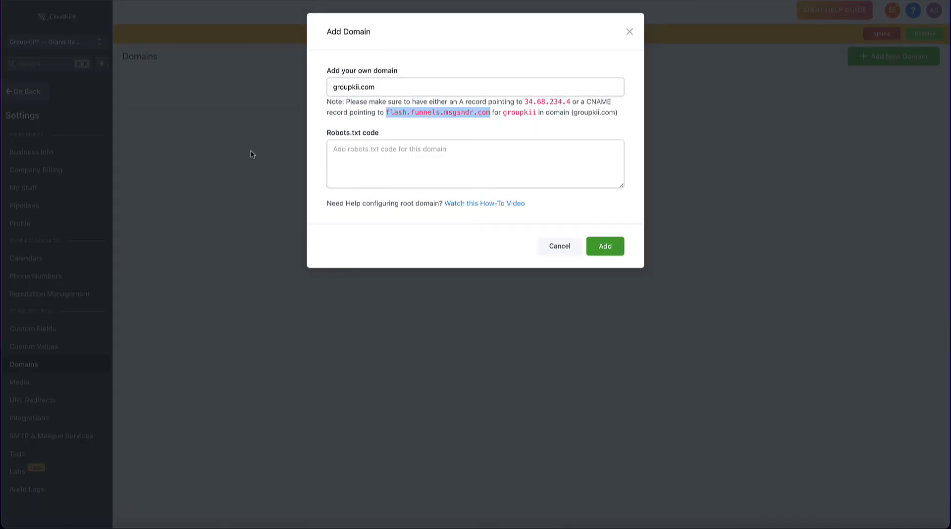
click(604, 250)
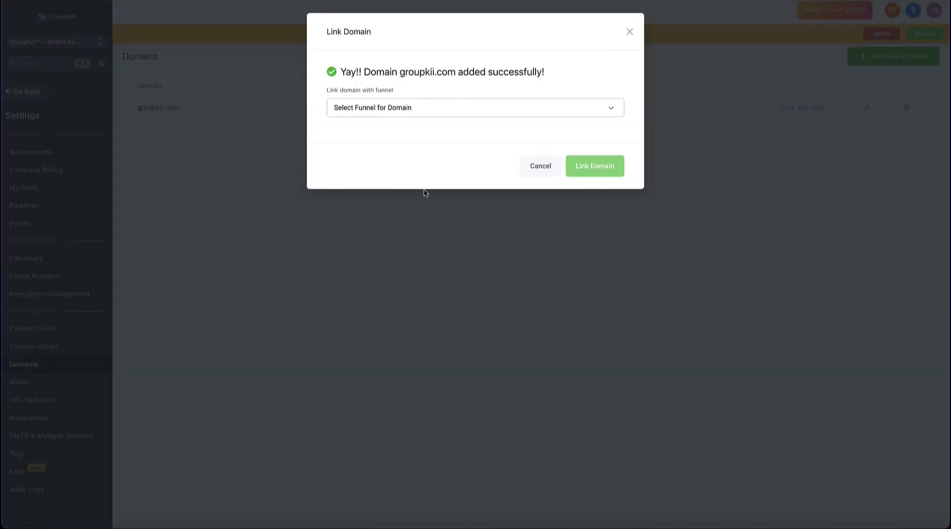
Link groupkii.com to the Grow CRM V1 funnel with Landing as the default funnel step.
click(361, 114)
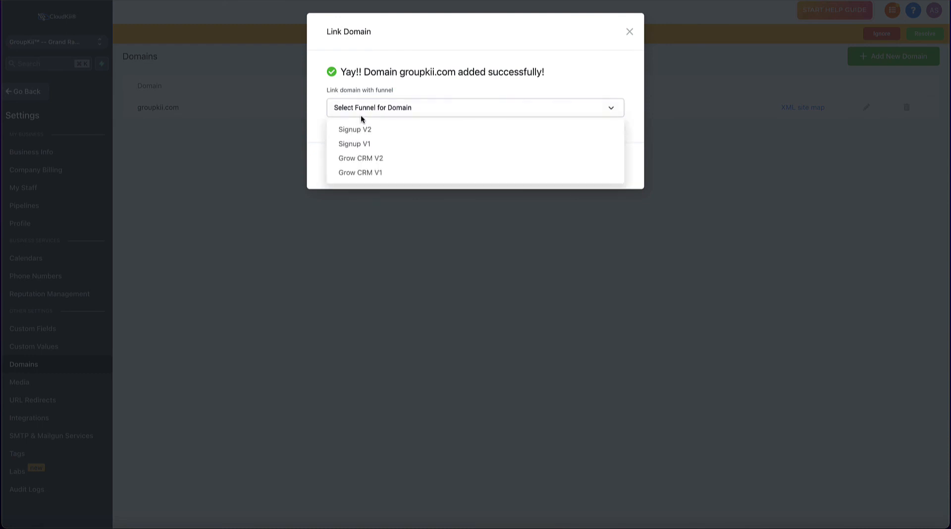
click(368, 173)
click(379, 152)
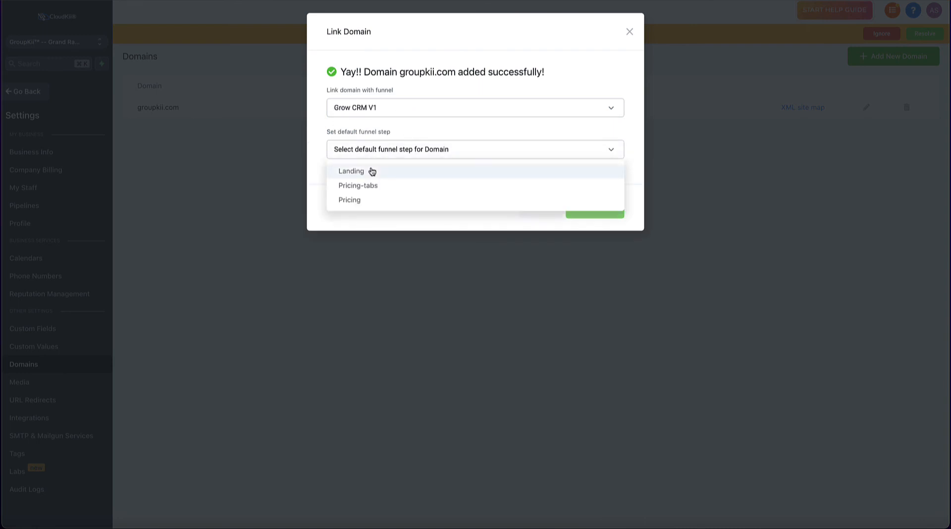
click(372, 170)
click(589, 209)
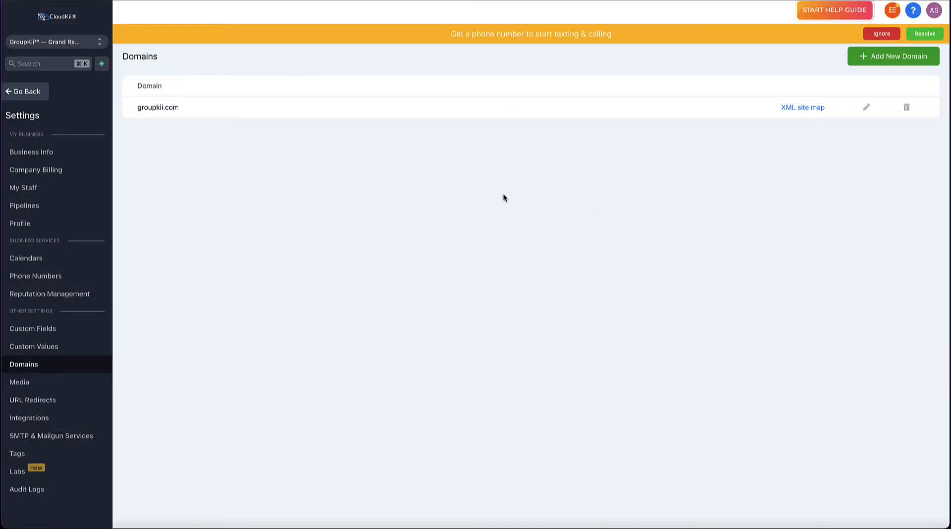
Open groupkii.com from the domain list in the browser and look through its landing page.
double_click(164, 108)
right_click(164, 109)
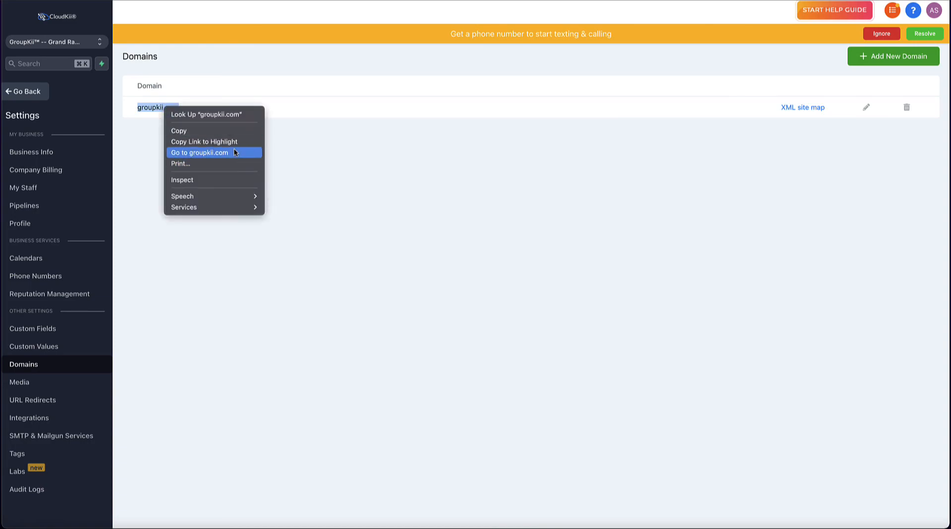
click(234, 148)
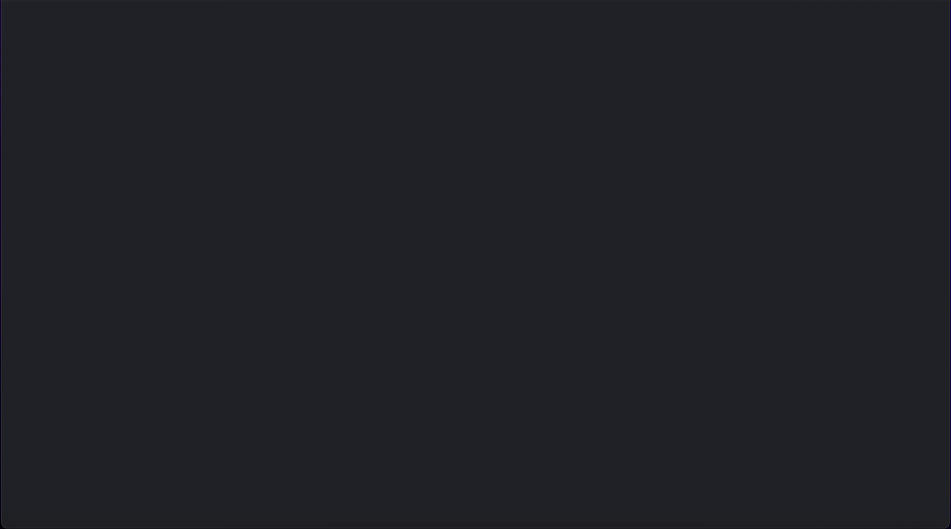
click(35, 0)
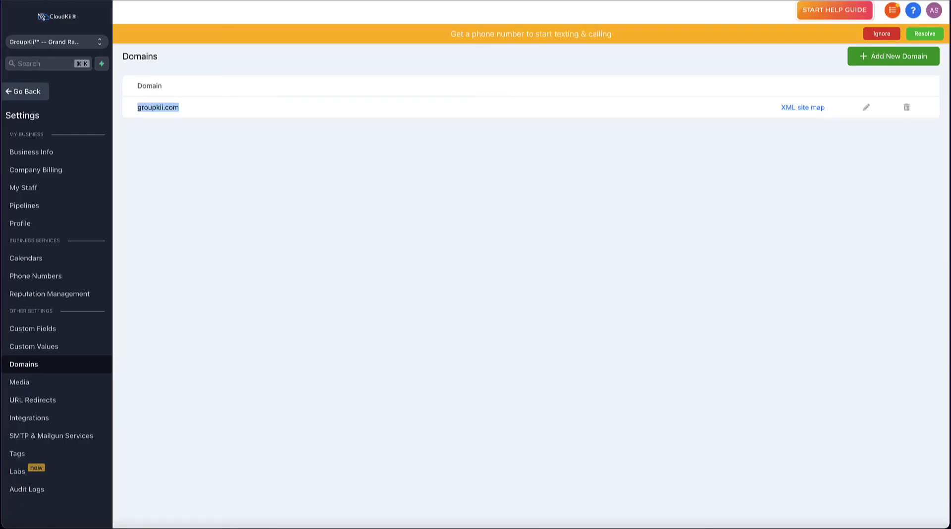
click(35, 0)
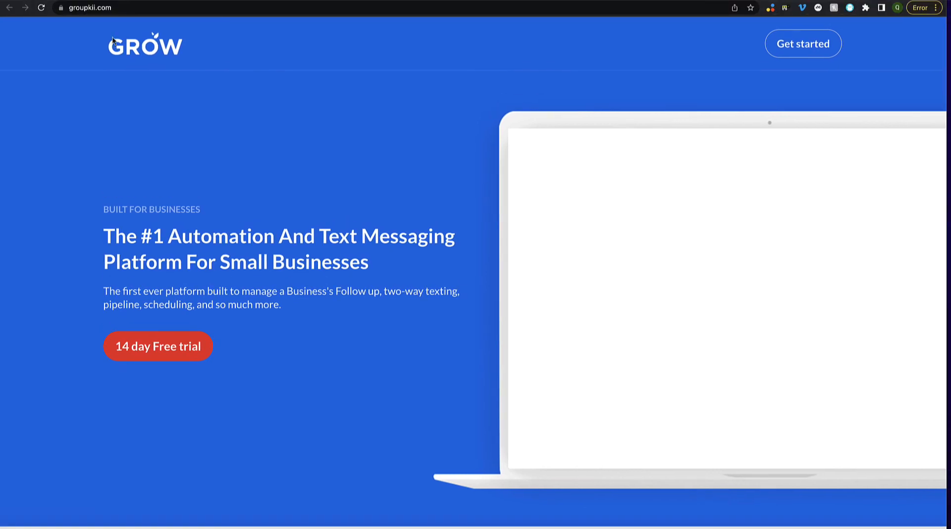
scroll(441, 241, down, 10)
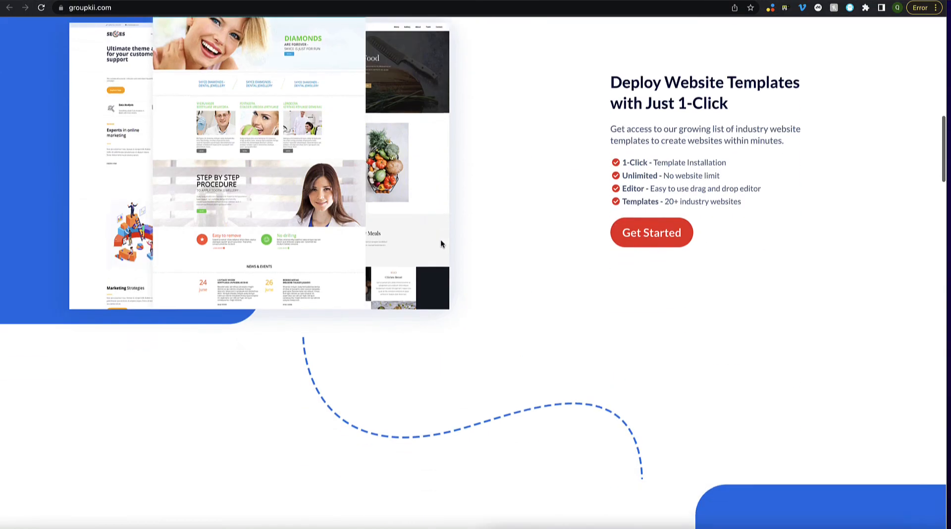
scroll(442, 239, down, 10)
scroll(441, 238, up, 15)
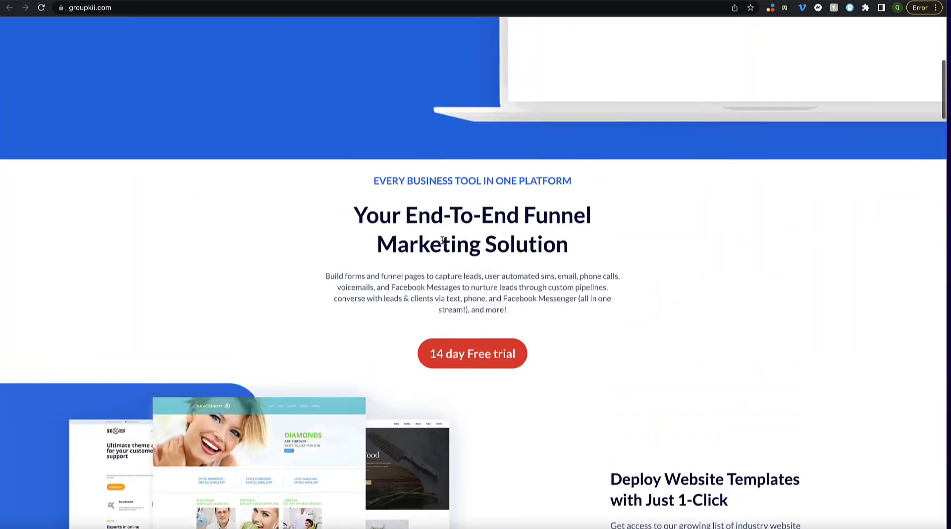
scroll(441, 239, up, 10)
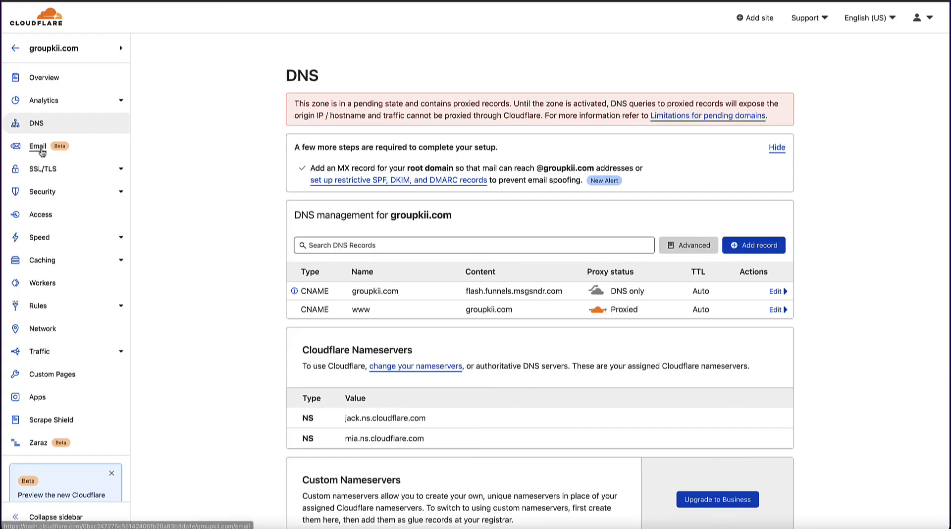
Back in Cloudflare, open the Email Routing page for groupkii.com.
click(42, 151)
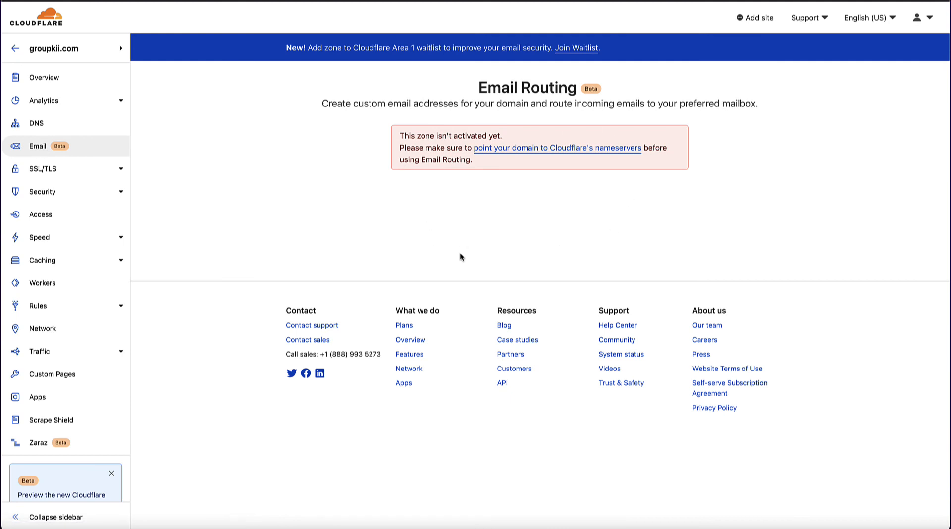